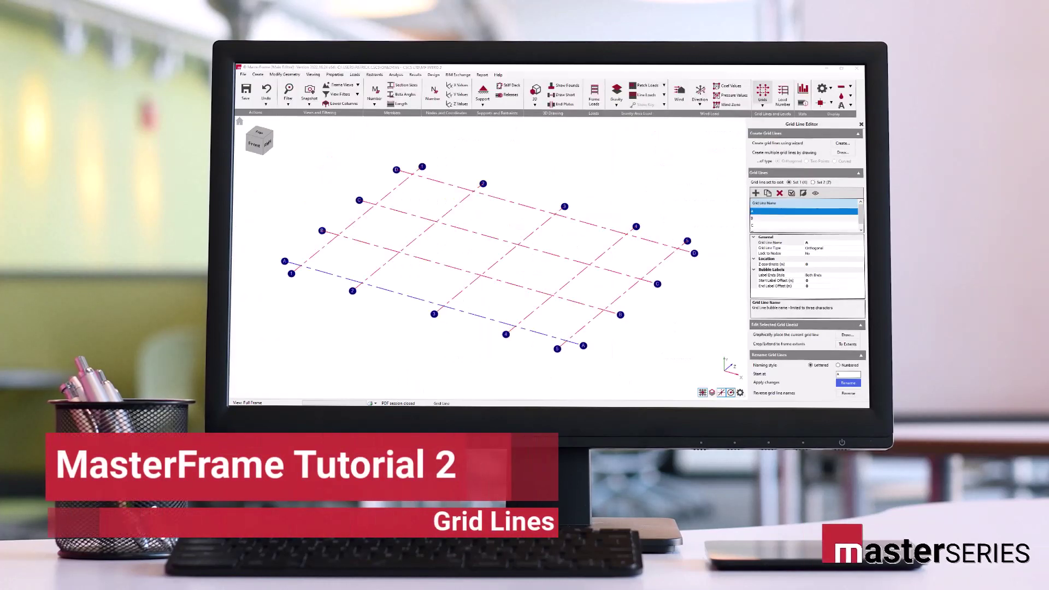
left_click(258, 75)
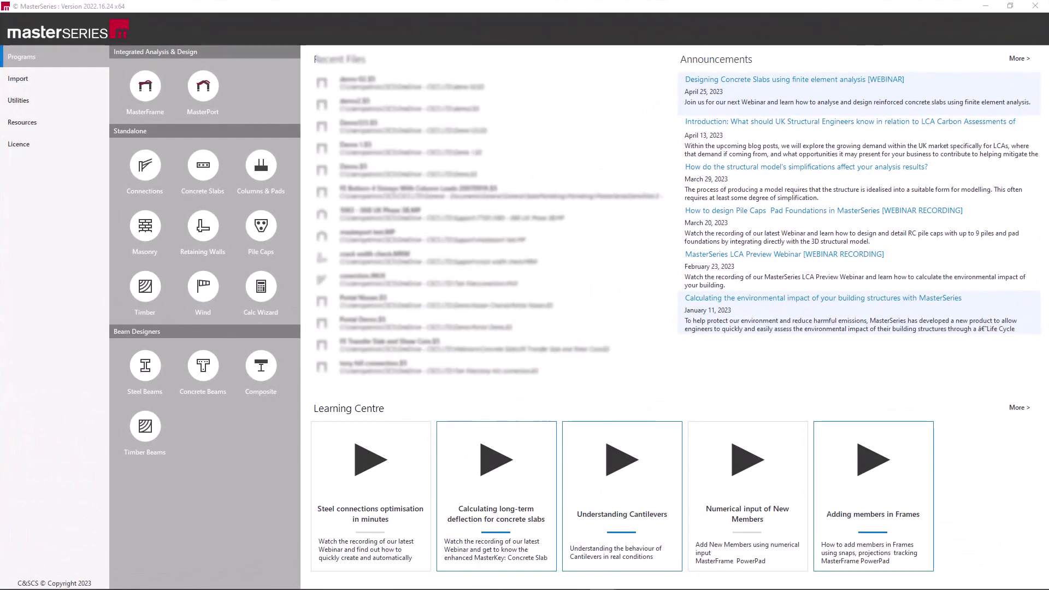
- Start MasterFrame and create a new frame file named MF INTRO 2
mouse_move(145, 90)
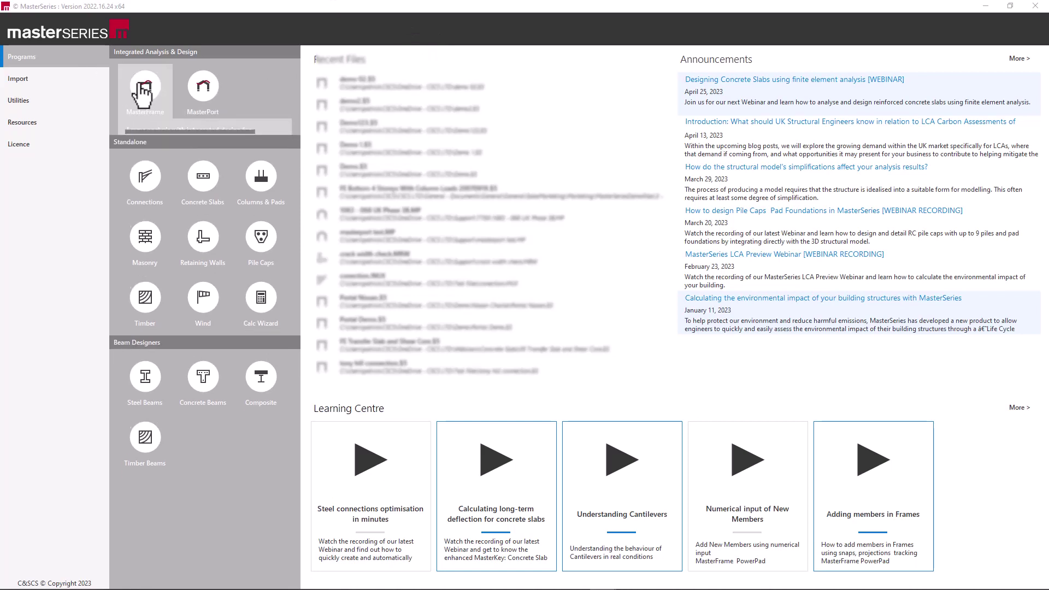
left_click(145, 88)
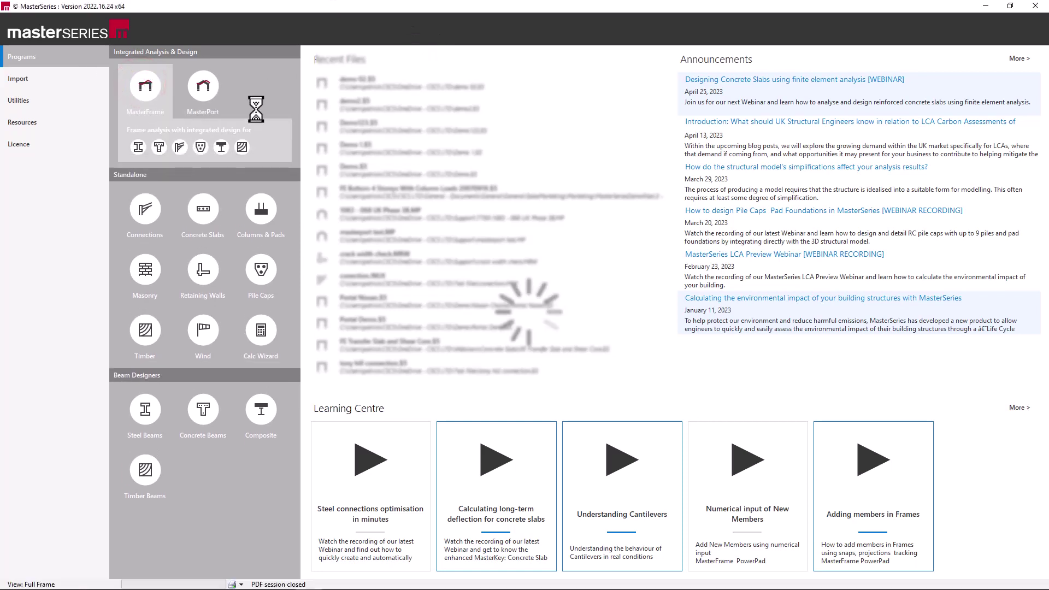
left_click(733, 494)
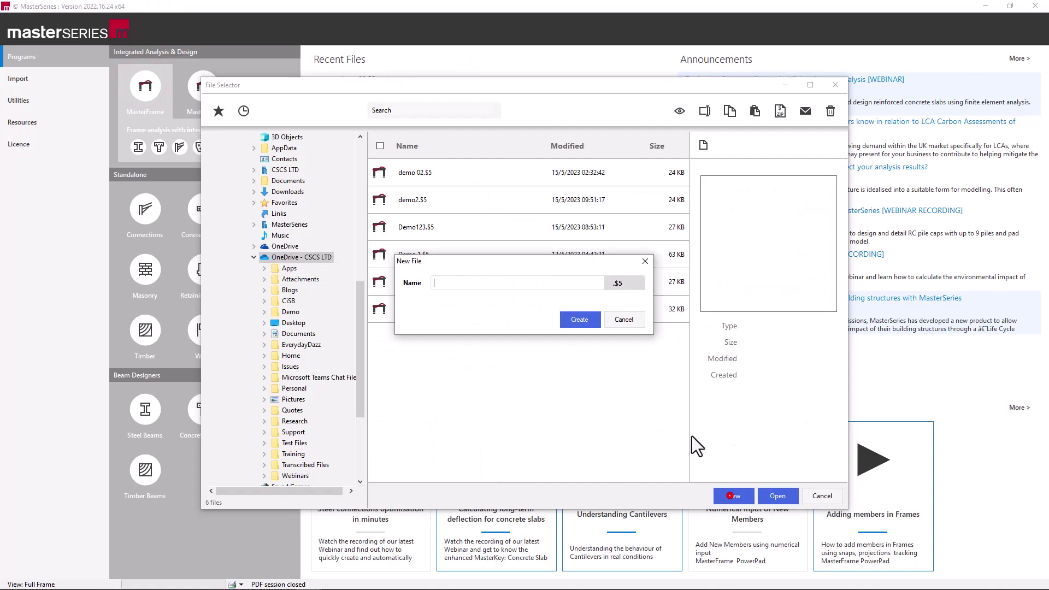
type("test")
key("Return")
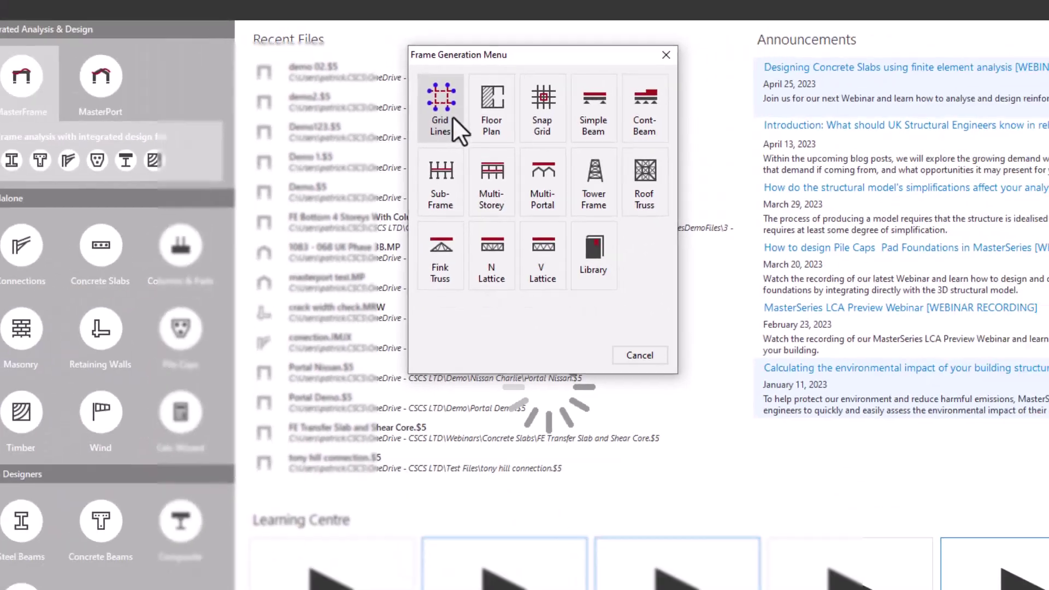
- Start generating orthogonal XZ grid lines, keeping Set 1 (X) at 4 regular lines from label A with a 6.25 m interval
left_click(444, 122)
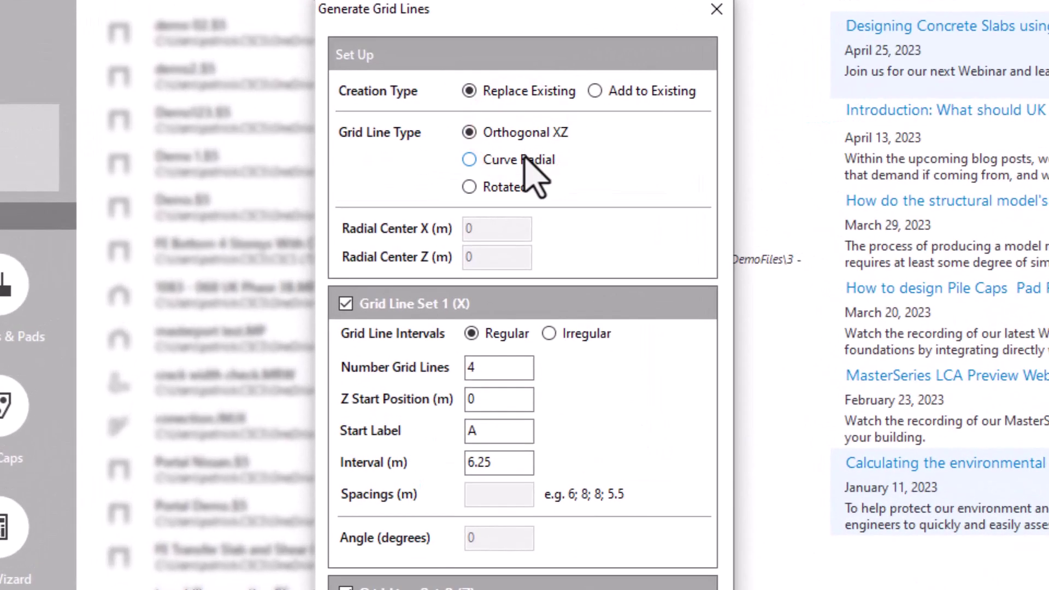
left_click(523, 145)
left_click(515, 191)
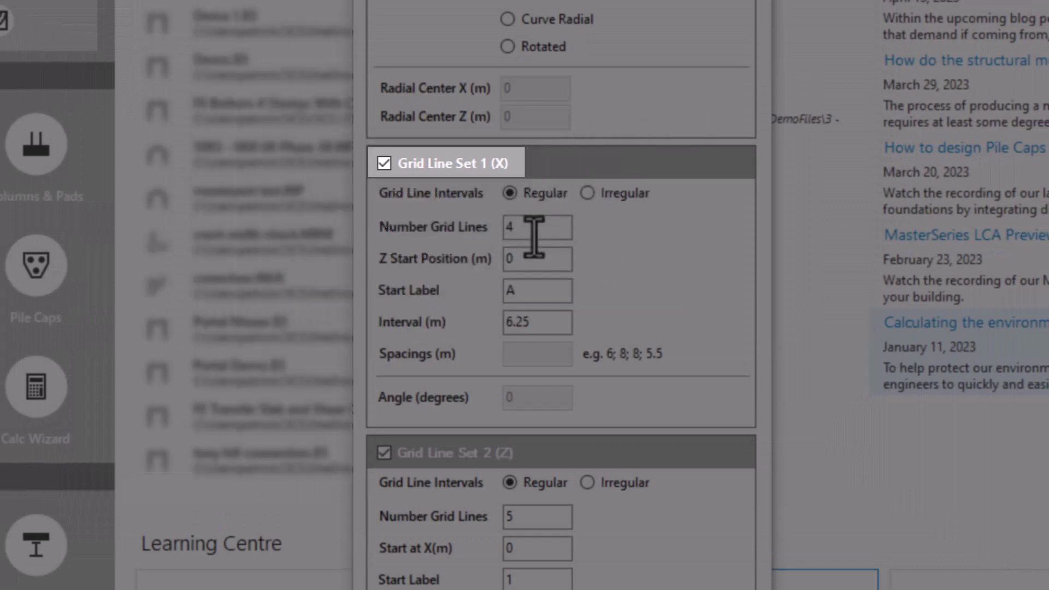
left_click(534, 234)
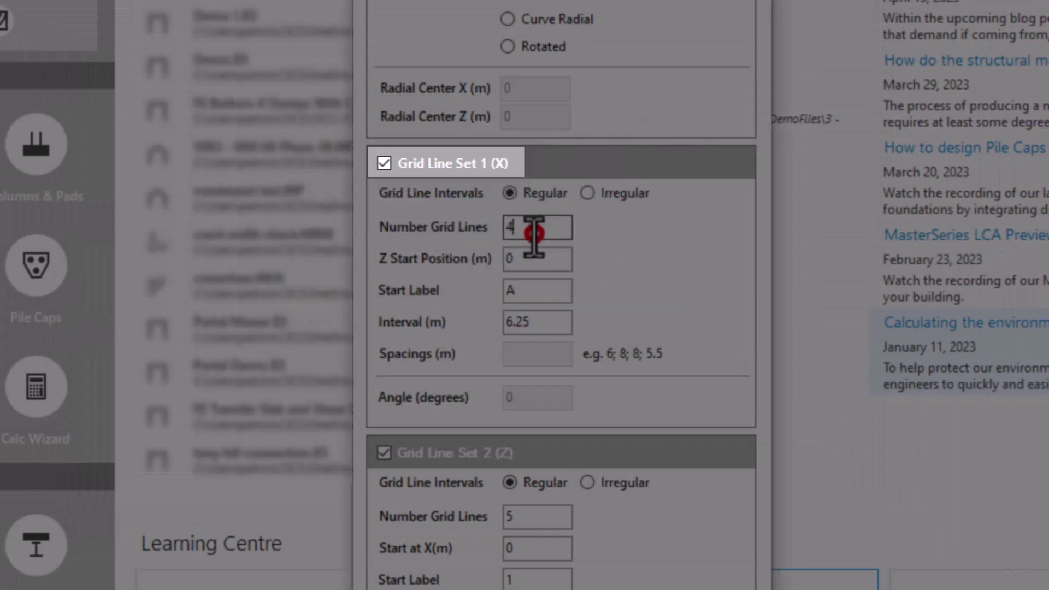
double_click(534, 234)
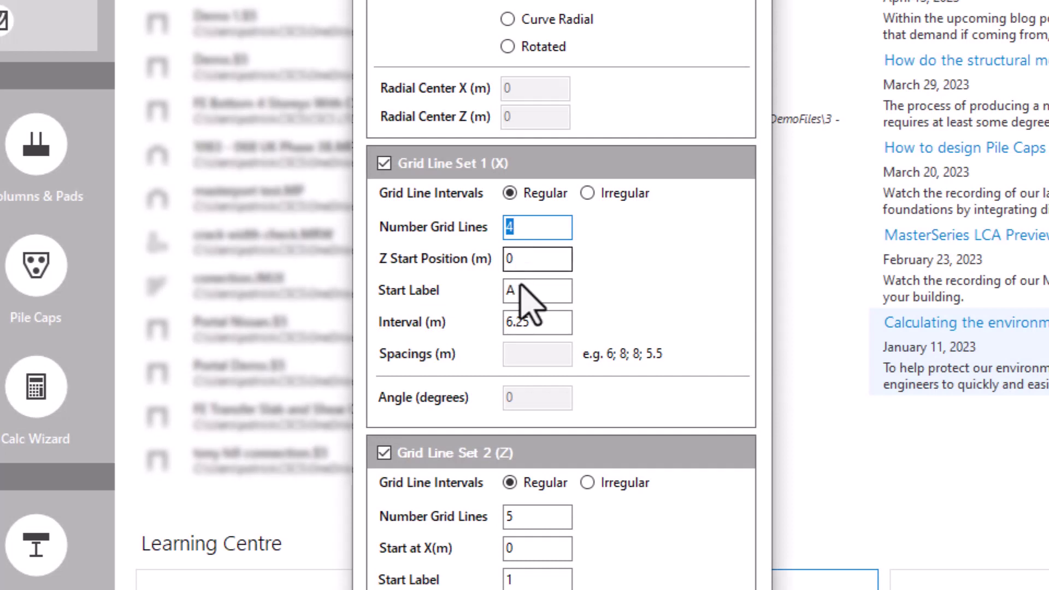
left_click(519, 287)
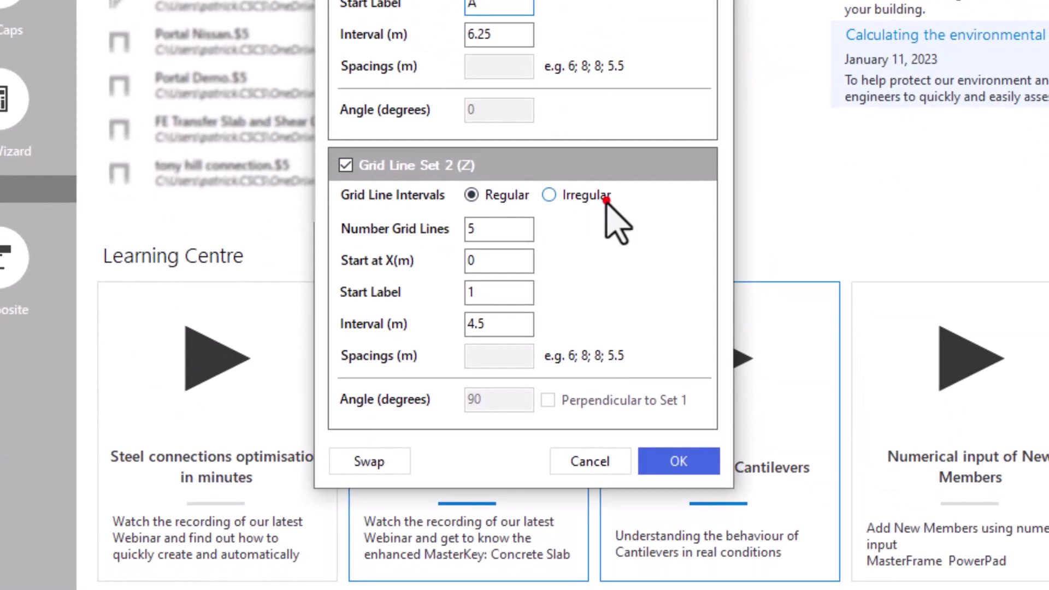
- Give Grid Line Set 2 (Z) irregular spacings of 6; 8; 7; 5 m from label 1 and generate the grid
left_click(607, 199)
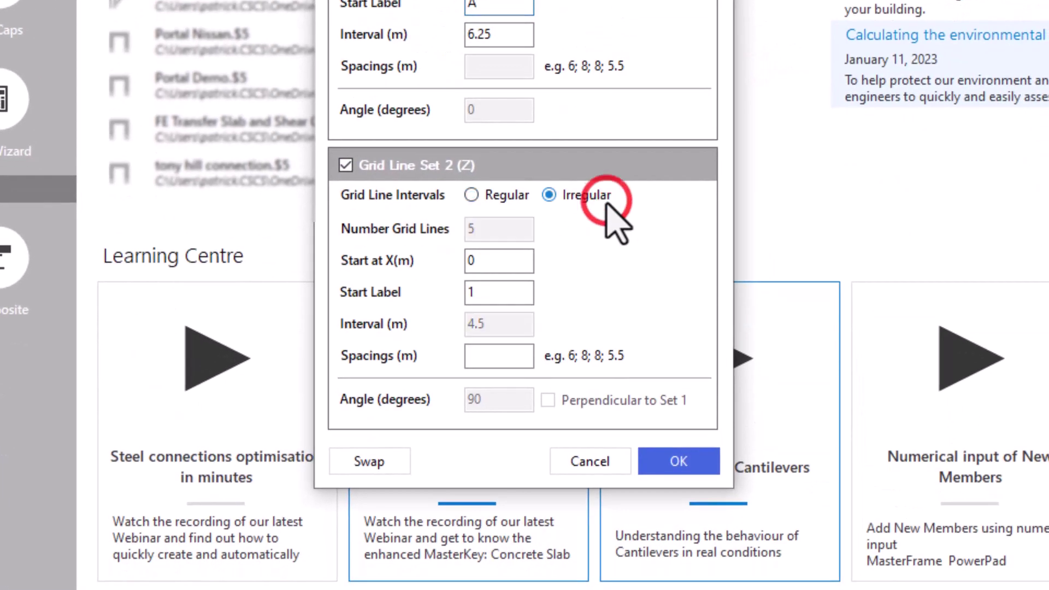
left_click(490, 257)
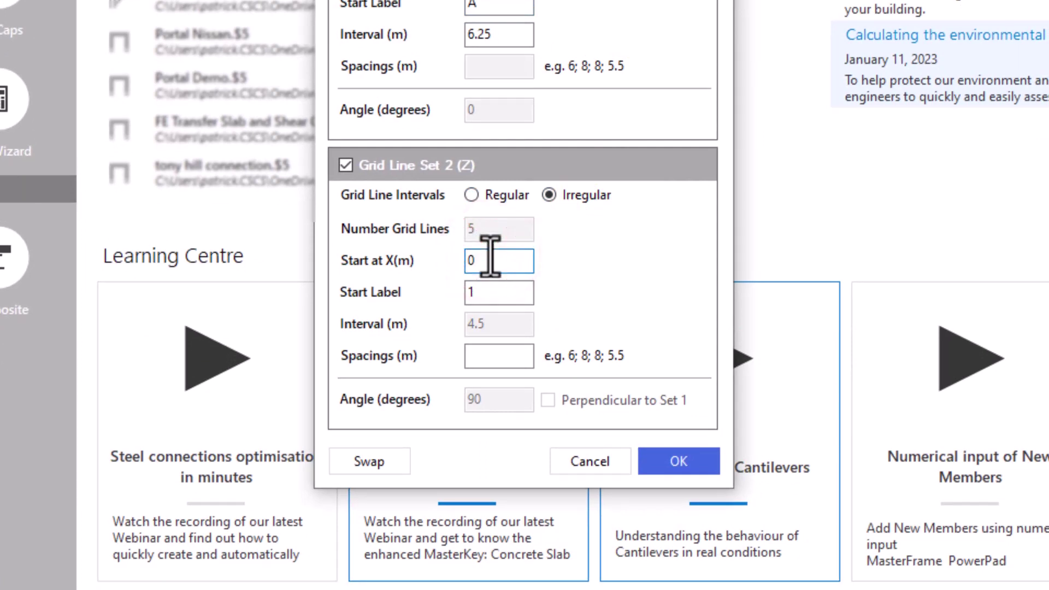
left_click(490, 293)
left_click(481, 349)
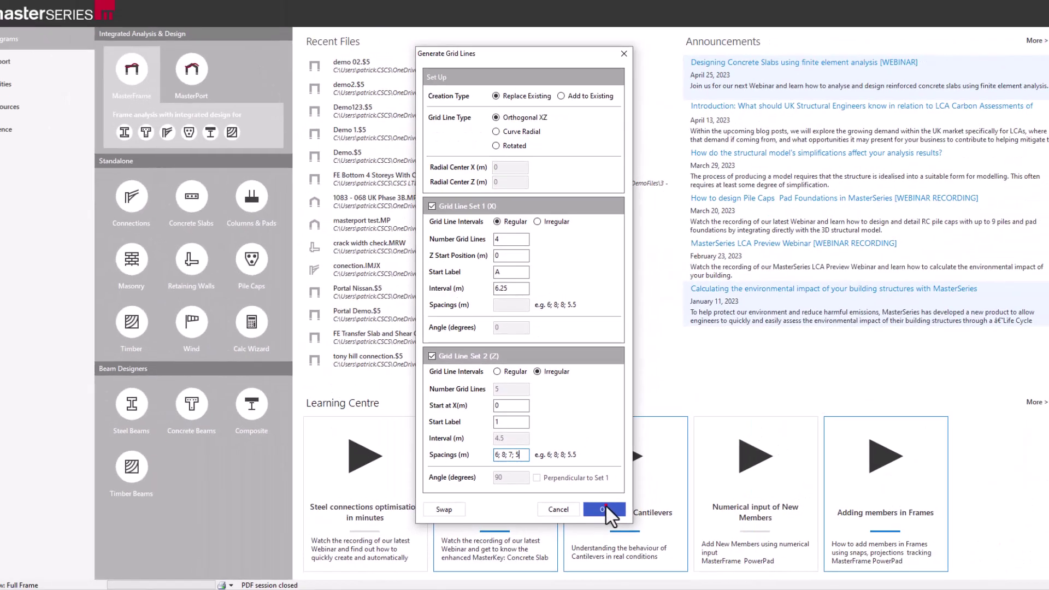
left_click(678, 461)
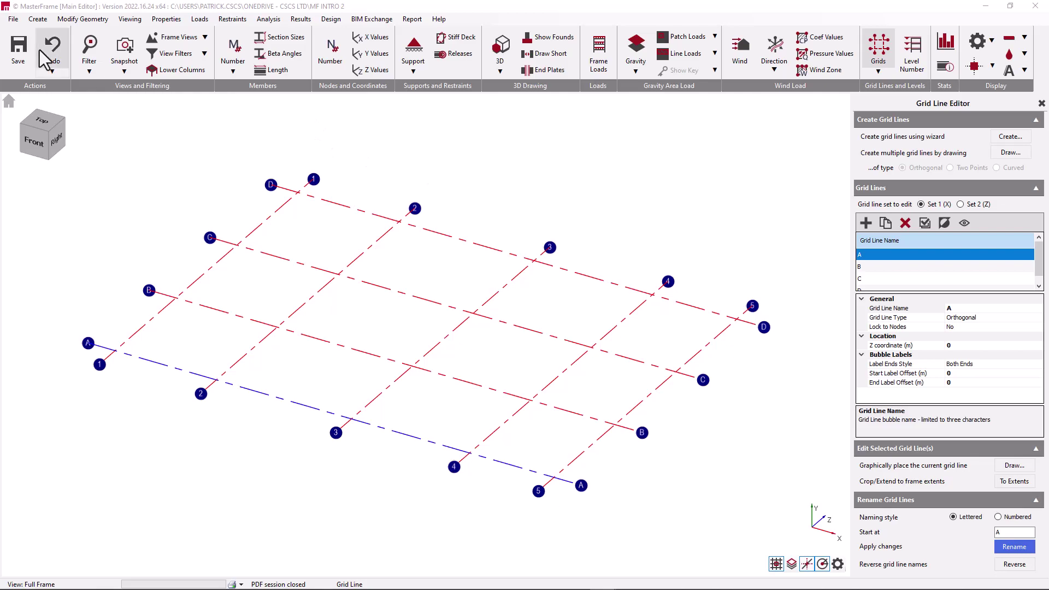
- Add another grid line to Set 1 (X) beyond line D, at Z coordinate 25 m
left_click(43, 19)
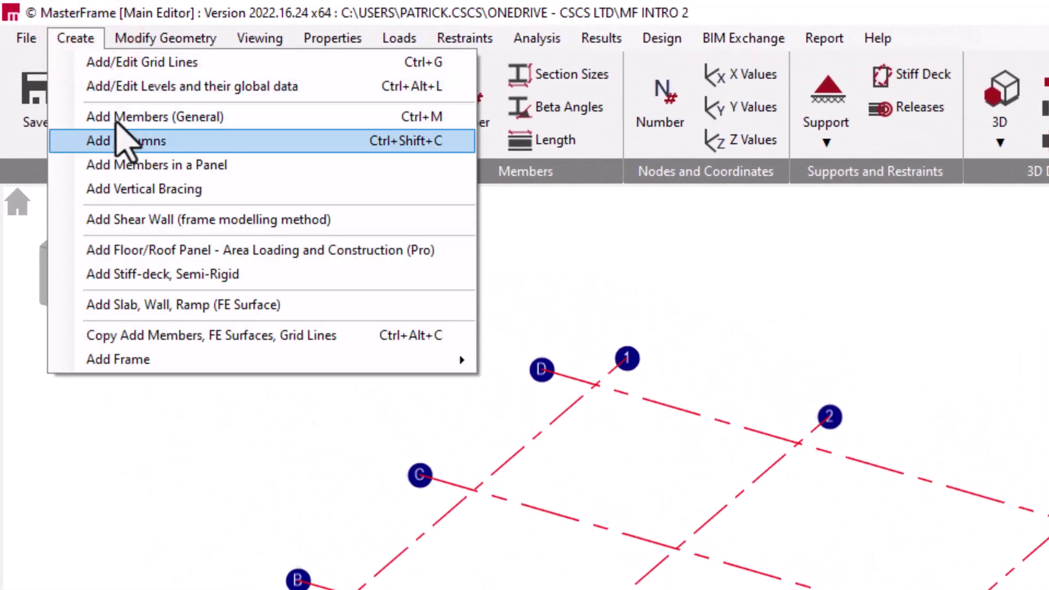
left_click(98, 63)
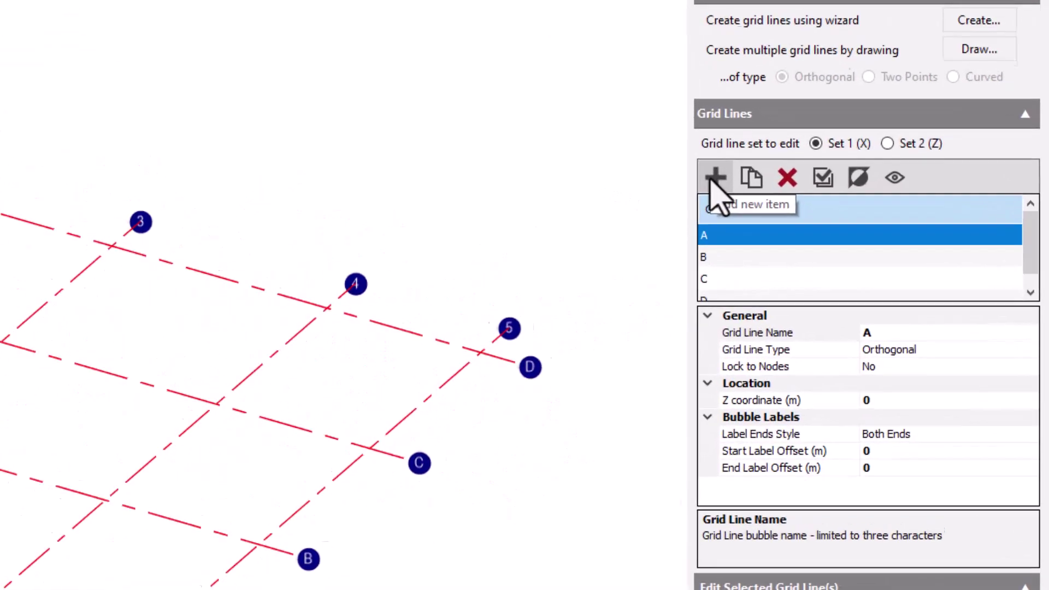
left_click(714, 177)
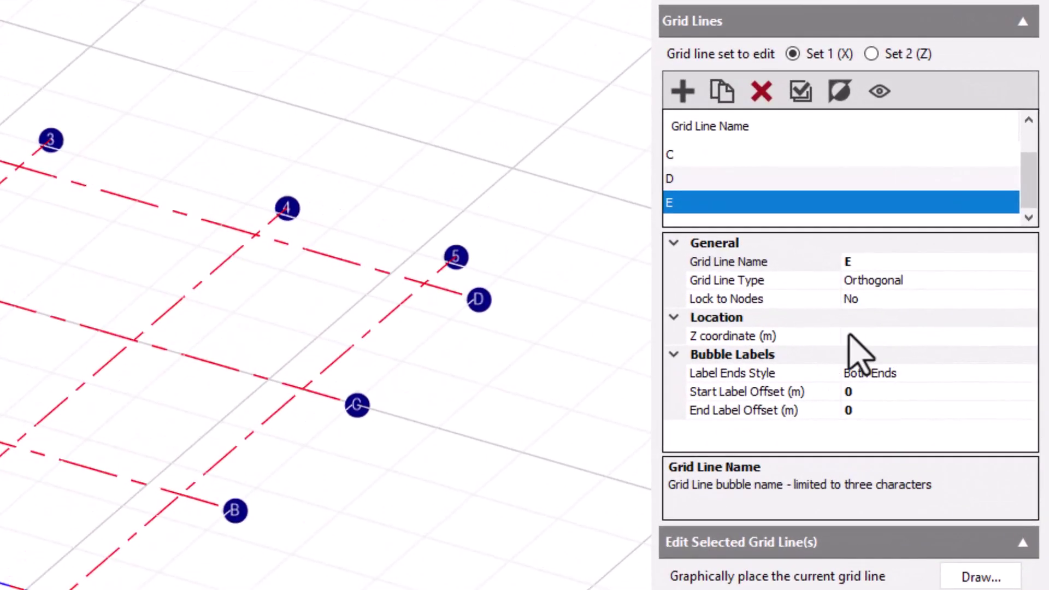
left_click(848, 333)
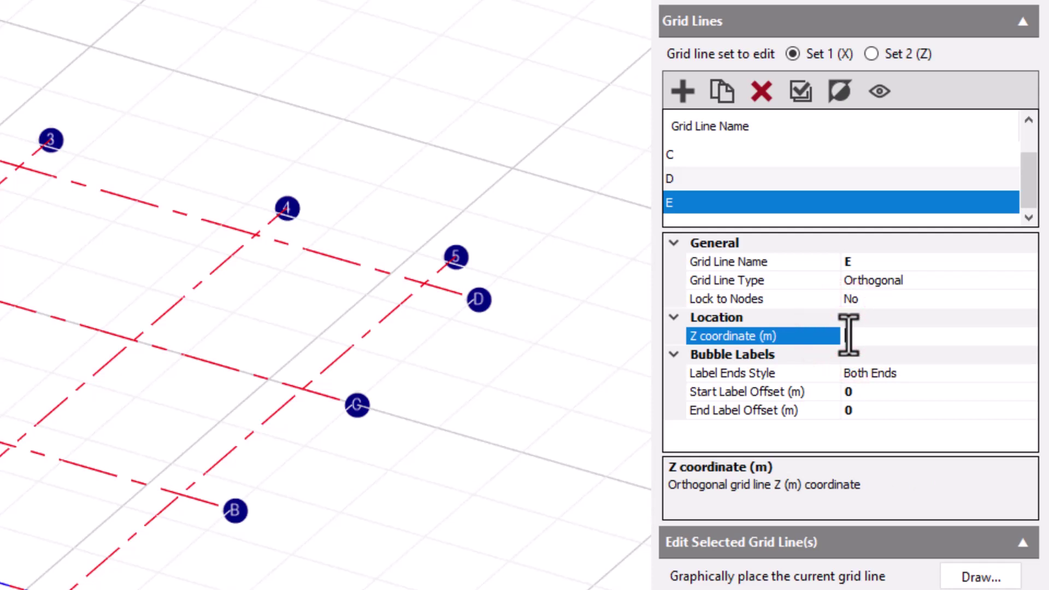
left_click(781, 162)
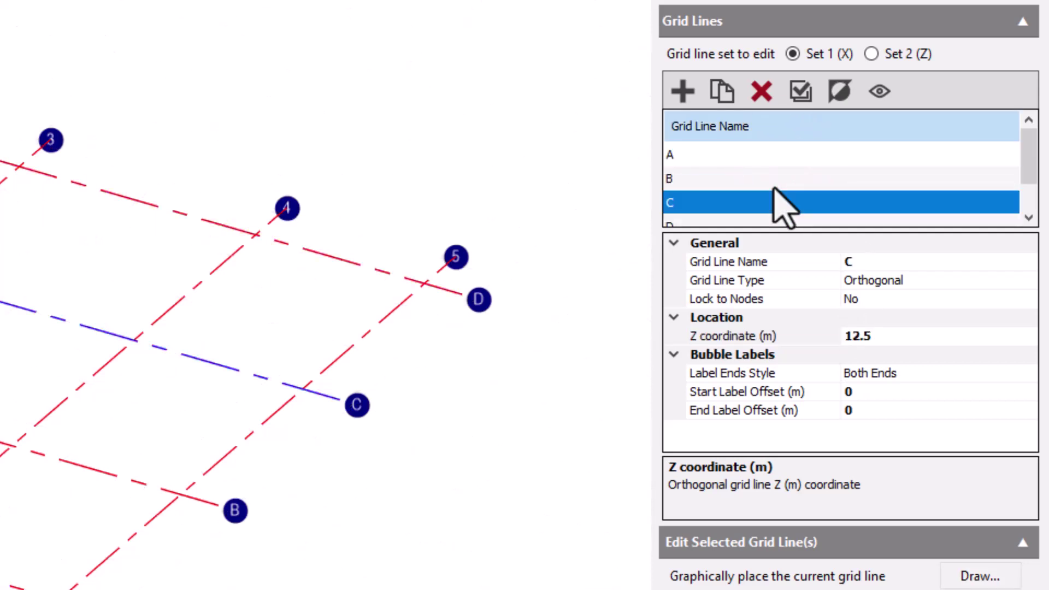
scroll(773, 197, "down", 1)
left_click(773, 186)
left_click(768, 205)
left_click(861, 336)
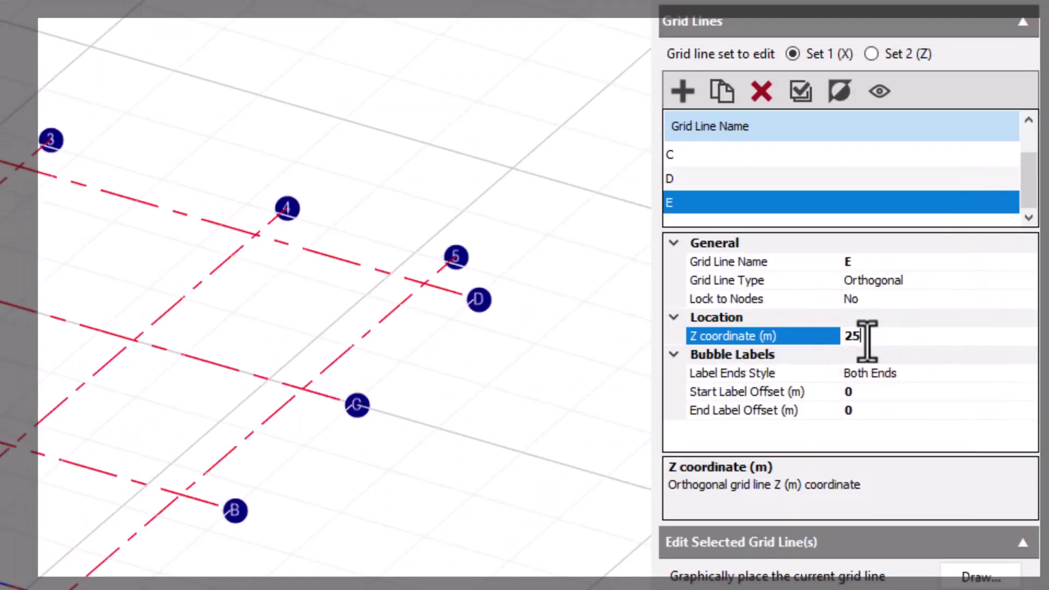
- Add a grid line to Set 2 (Z) and place it graphically 6.76 m beyond grid line 5 along grid line A
left_click(907, 54)
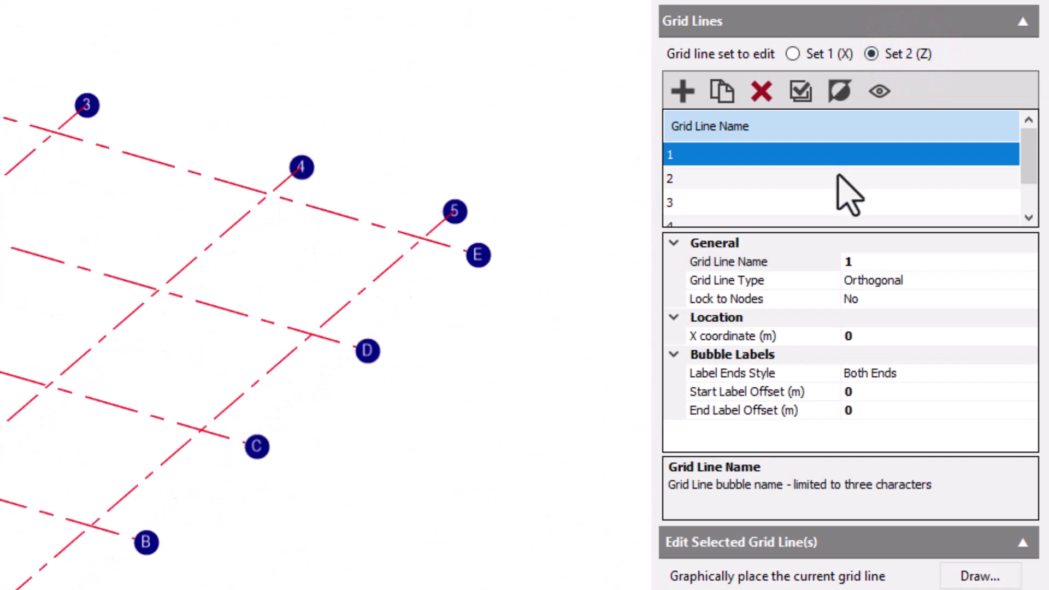
scroll(841, 177, "down", 1)
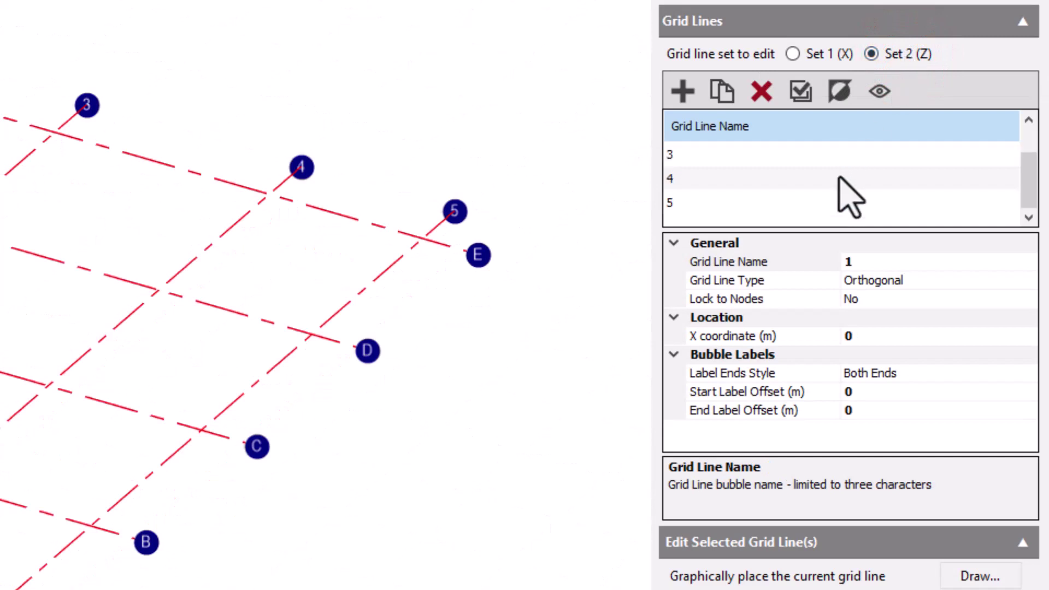
left_click(683, 91)
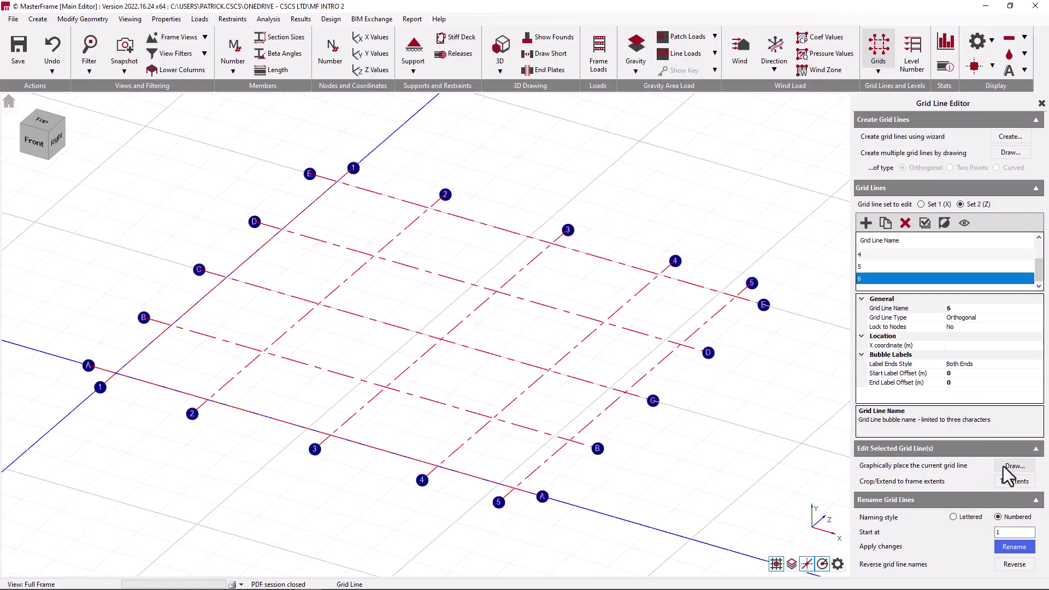
left_click(1005, 467)
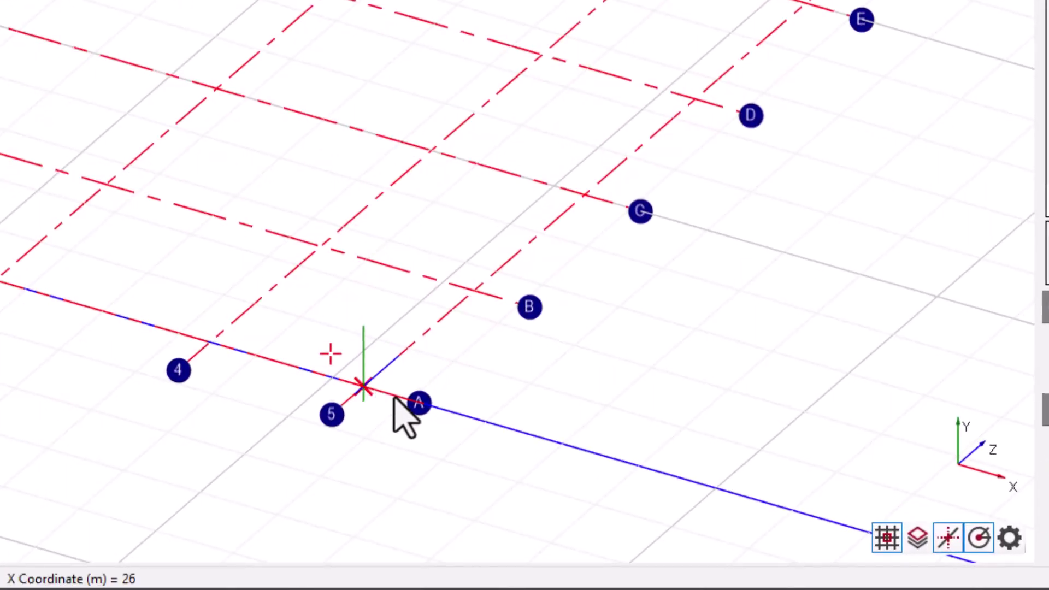
left_click(394, 399)
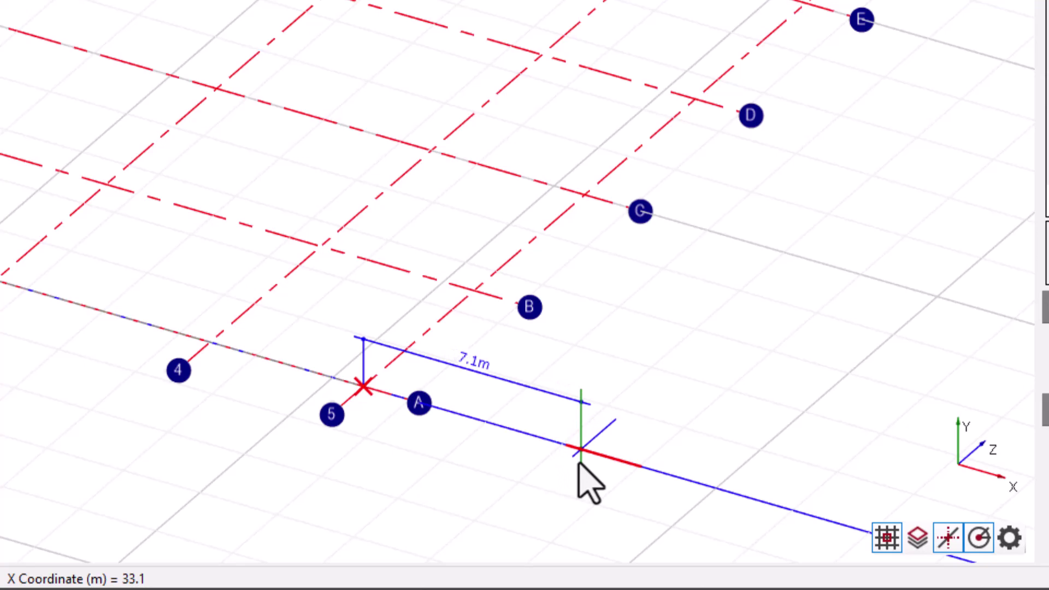
type("6.76")
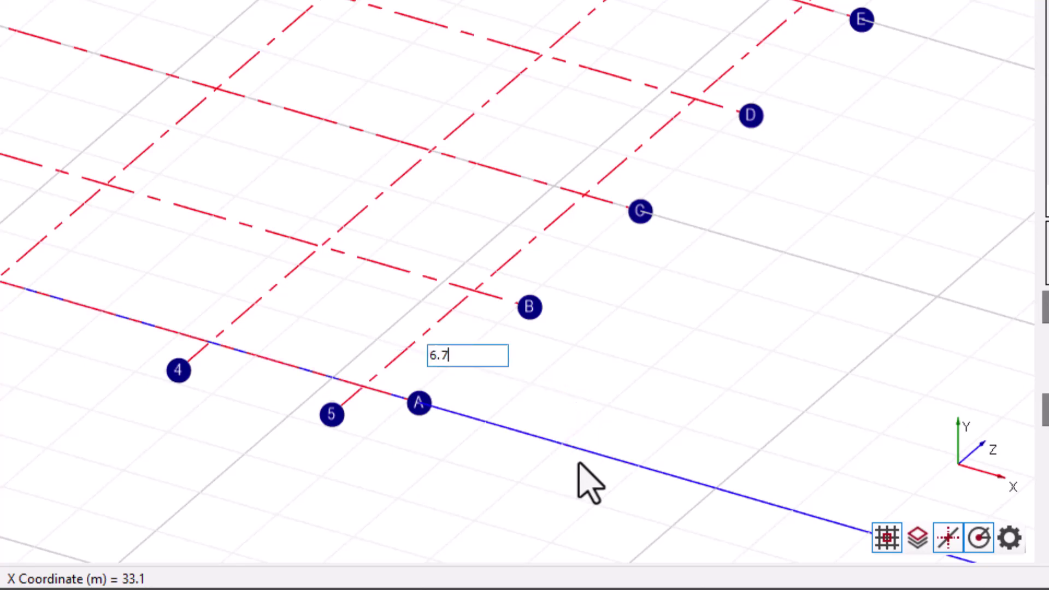
key("Return")
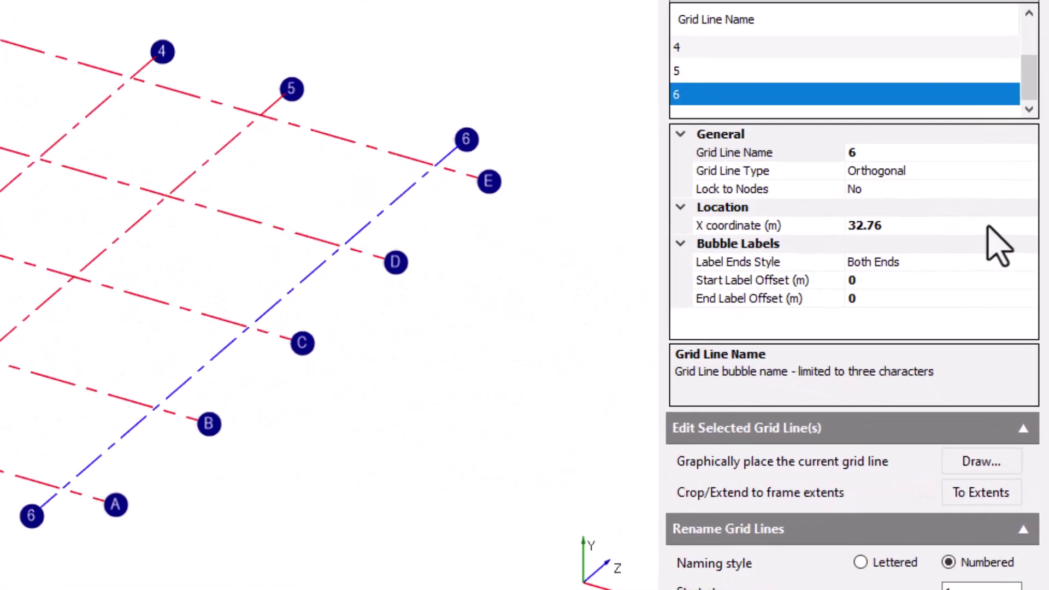
- Examine the X coordinate and the available label ends styles of grid line 6
left_click(988, 225)
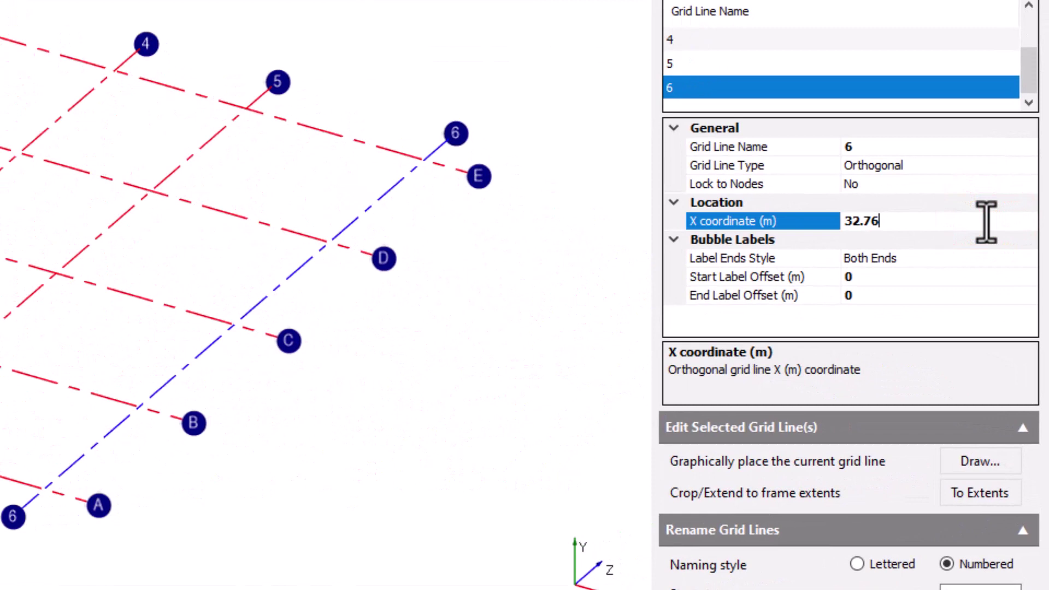
left_click(1025, 258)
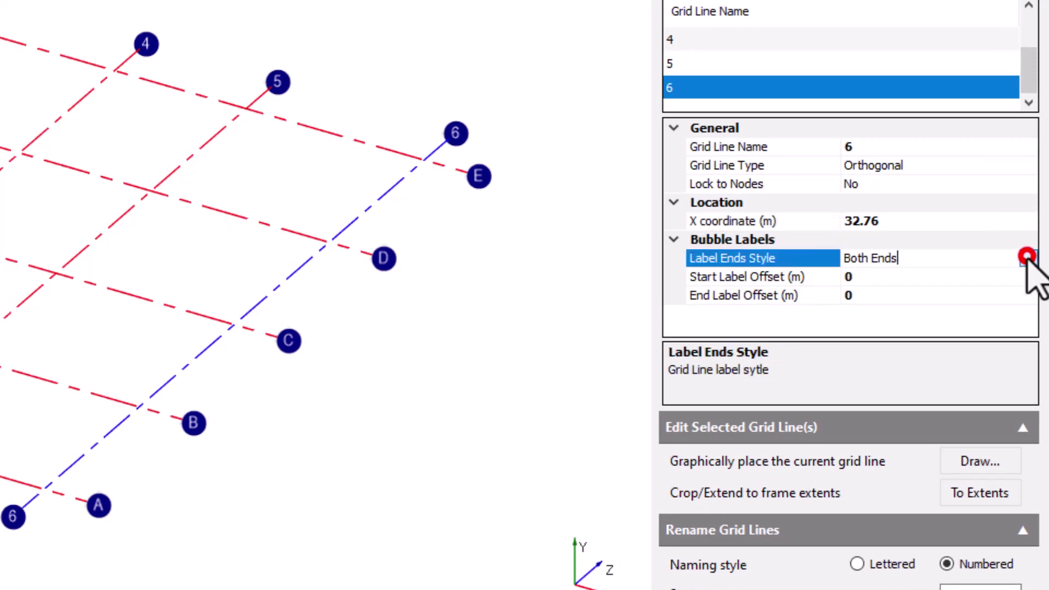
left_click(1027, 259)
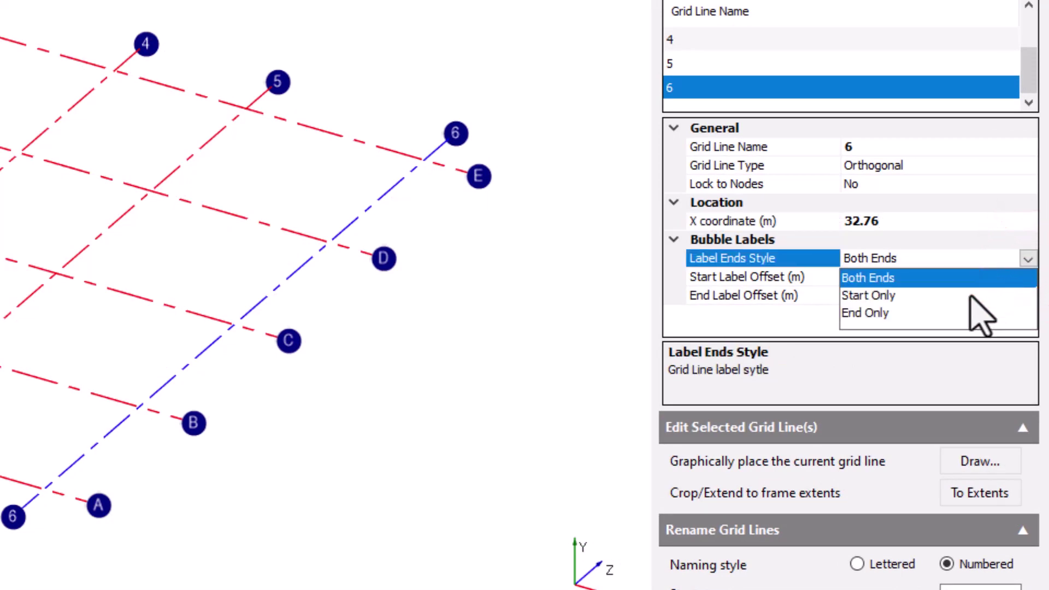
left_click(1027, 258)
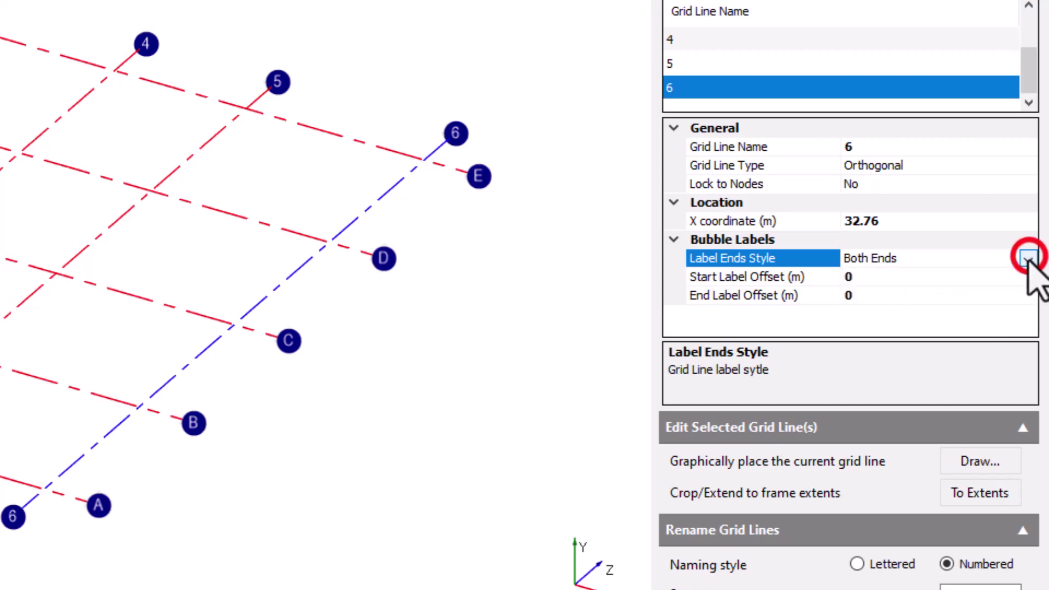
left_click(1027, 259)
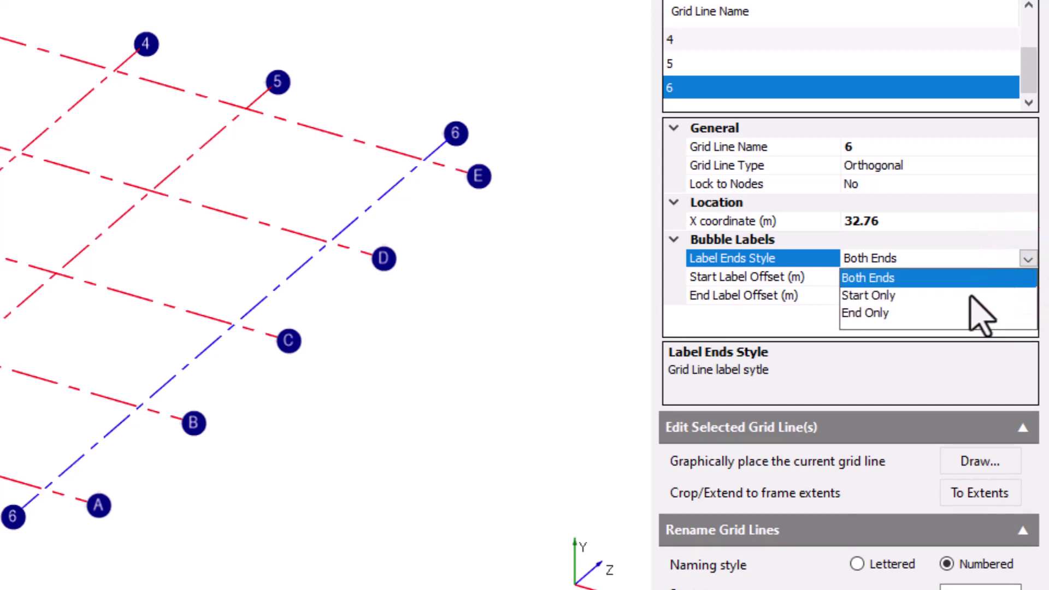
left_click(1028, 260)
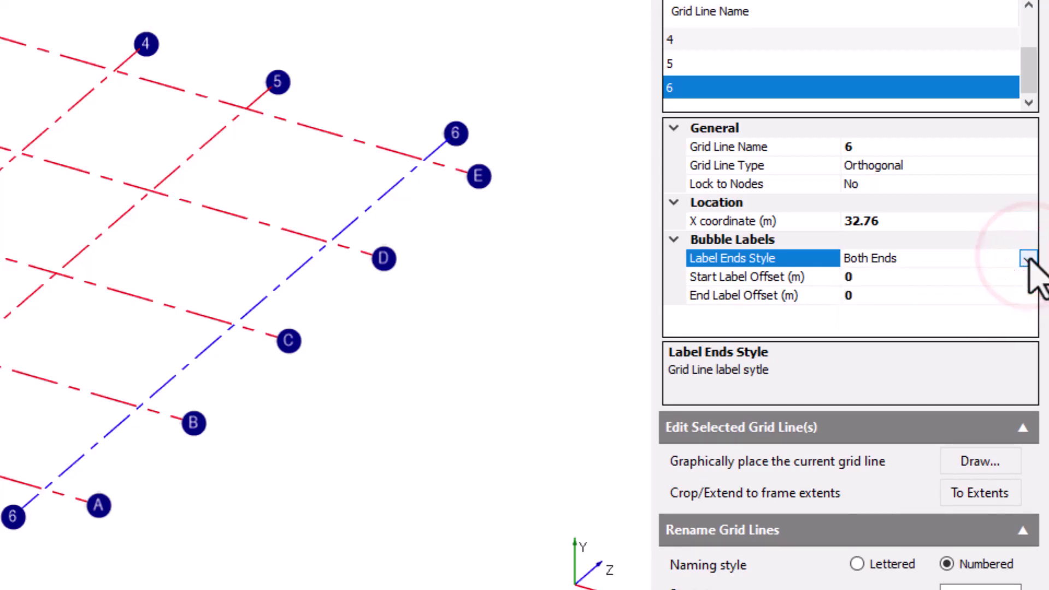
- Set the end label offset of grid line 6 to 4 m
left_click(909, 281)
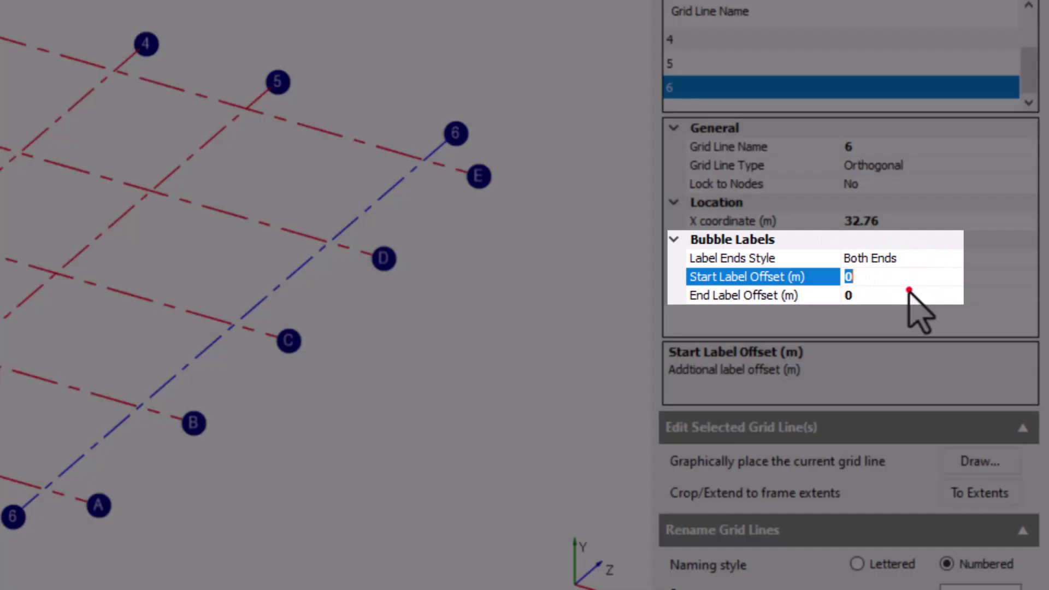
left_click(909, 293)
type("4")
key("Return")
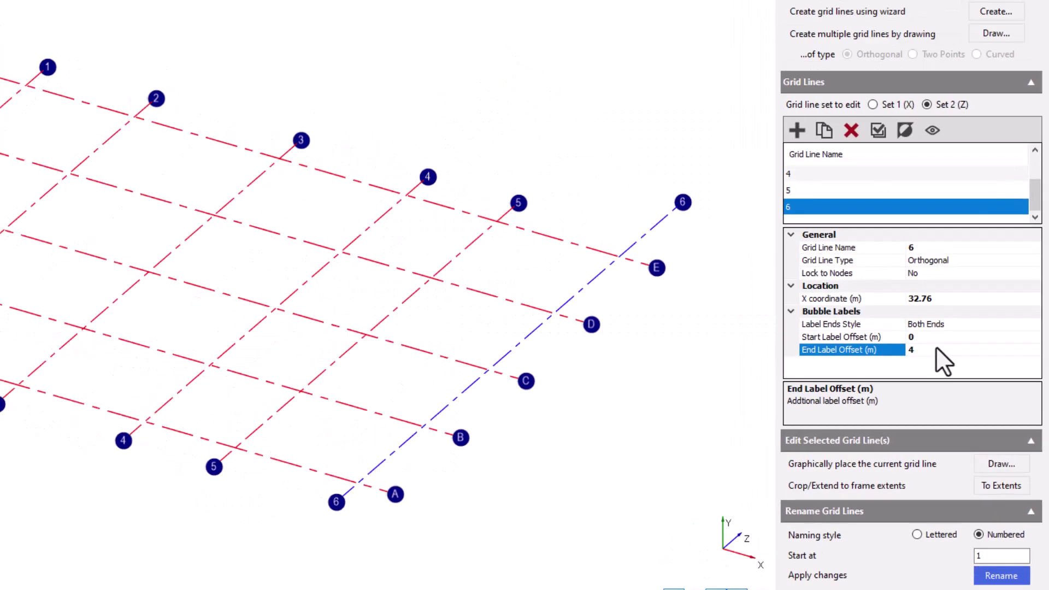
- Set the end label offset of grid line 6 to 0 m
left_click(863, 295)
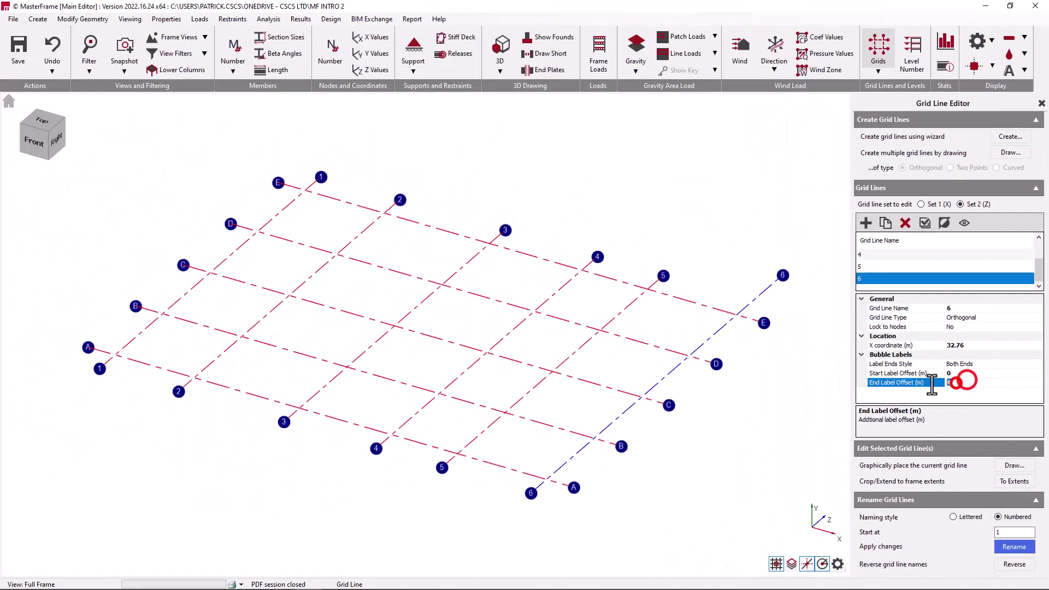
type("0")
key("Return")
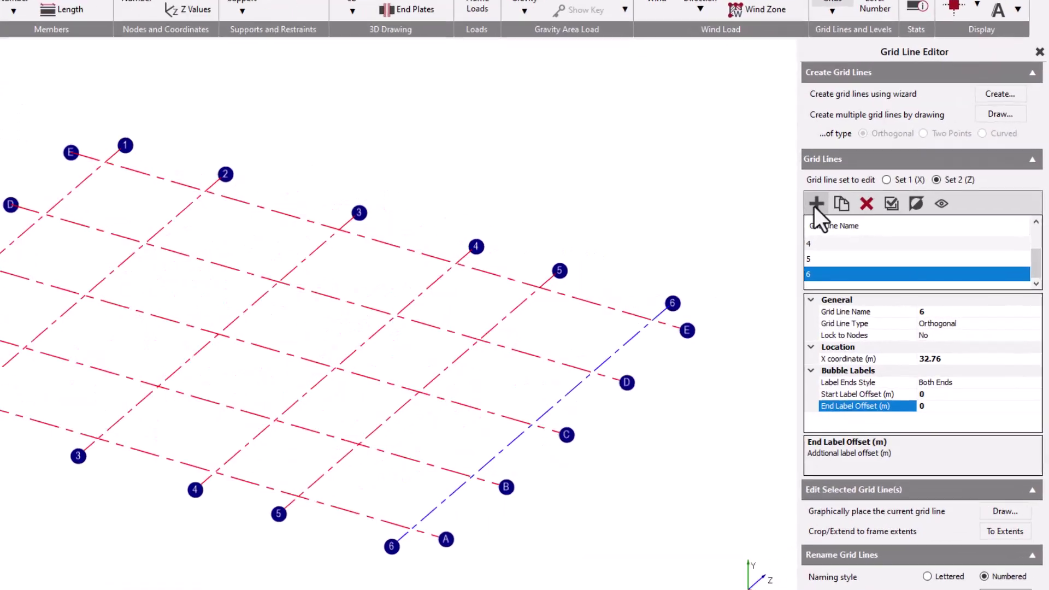
- Add another grid line to Set 2 (Z) and set its type to Between Two points
left_click(866, 222)
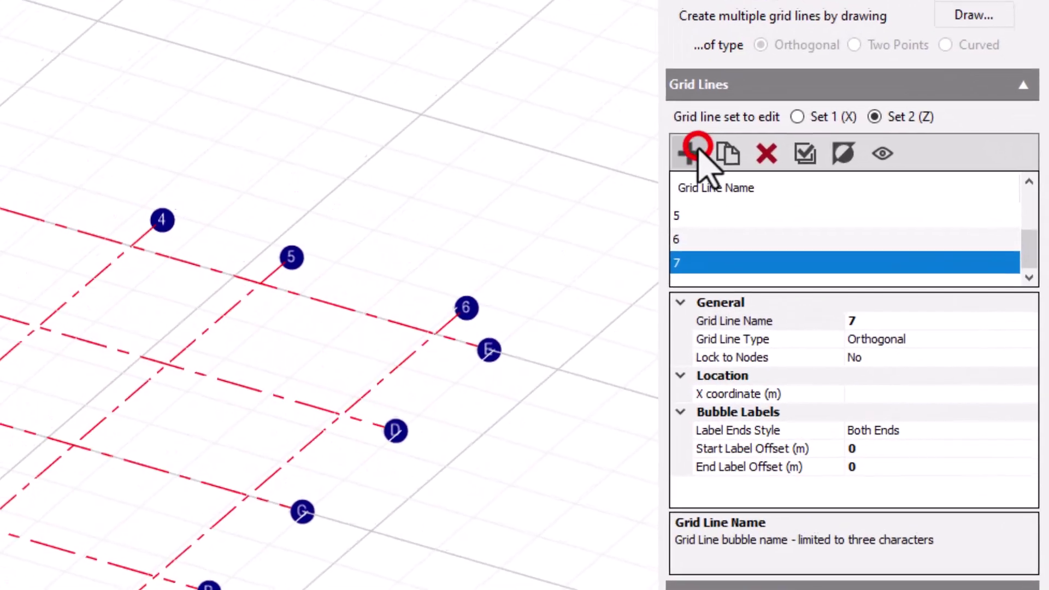
left_click(1017, 341)
left_click(1023, 339)
left_click(969, 374)
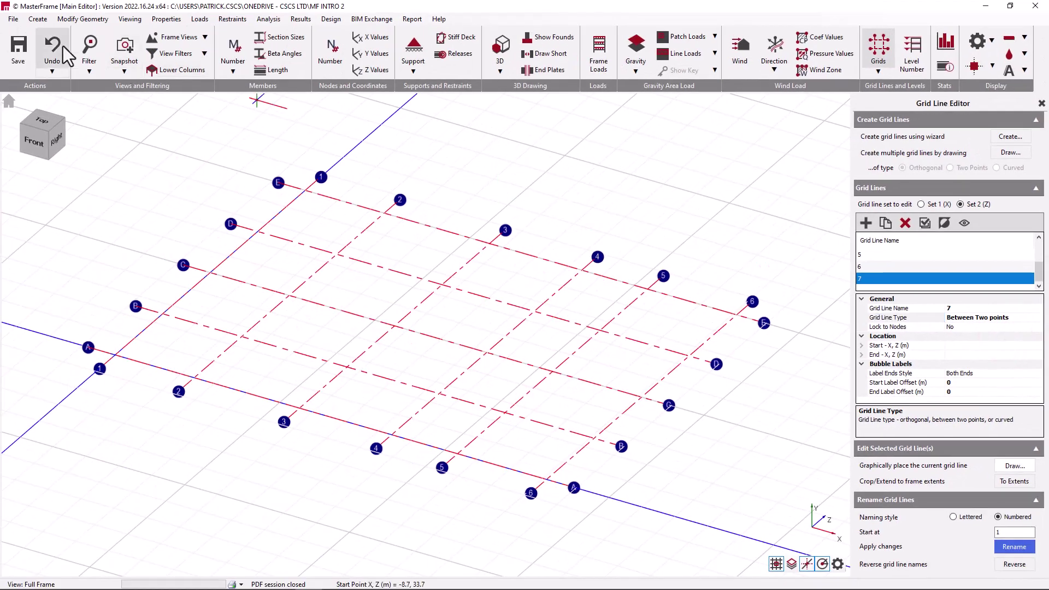
- In top view, place the new grid line from 6 m beyond grid line 6 on line A to X, Z coordinates 40.76, 25 on line E
left_click(42, 123)
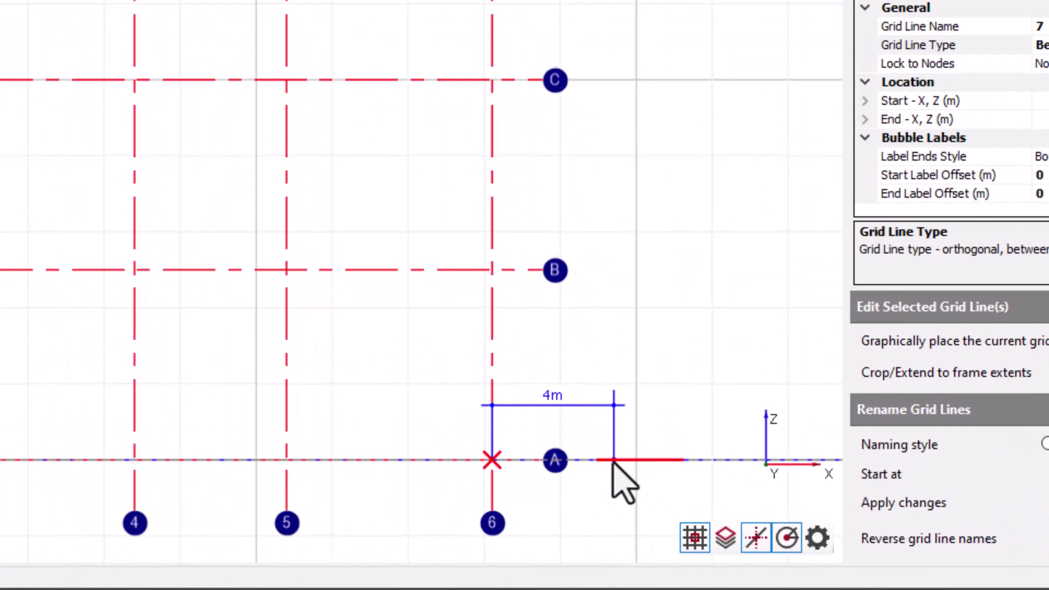
type("6, 0")
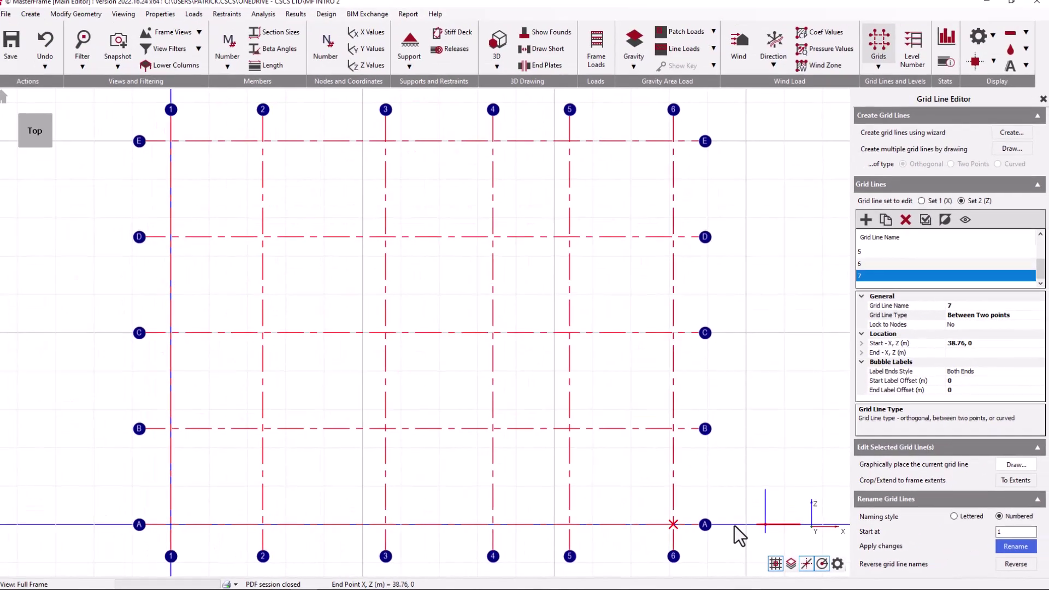
scroll(608, 146, "down", 1)
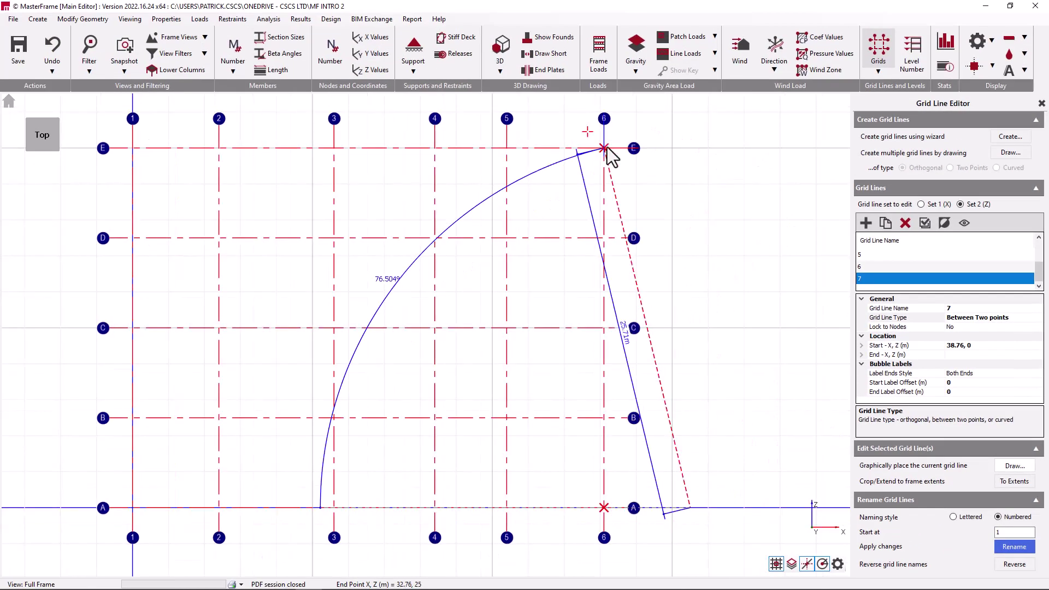
left_click(730, 155)
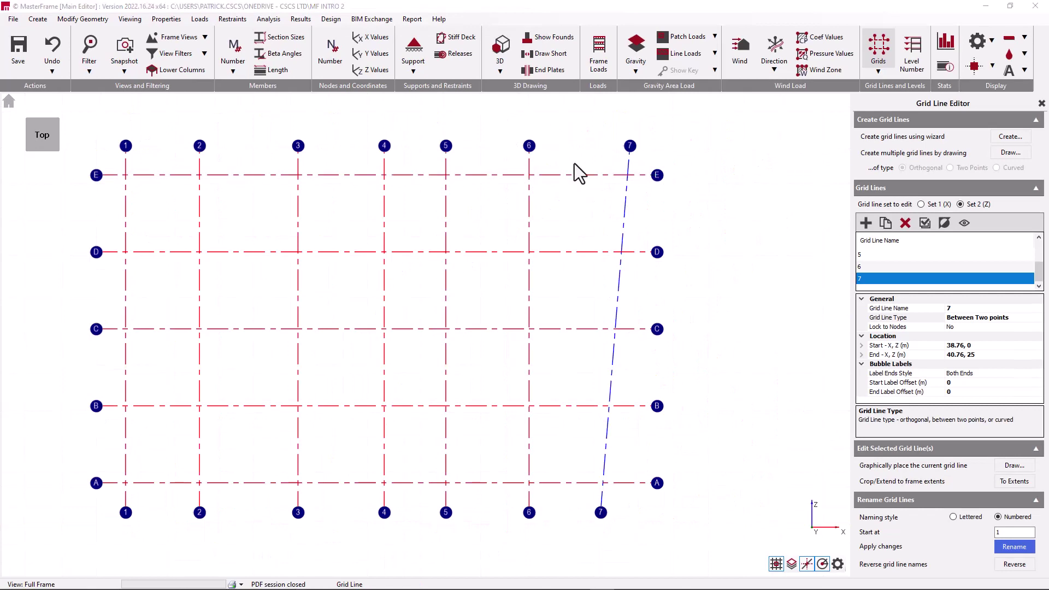
- Graphically redraw grid line 7 from its existing start point on line A to X, Z coordinates 46.9, 25 on line E
left_click(1009, 349)
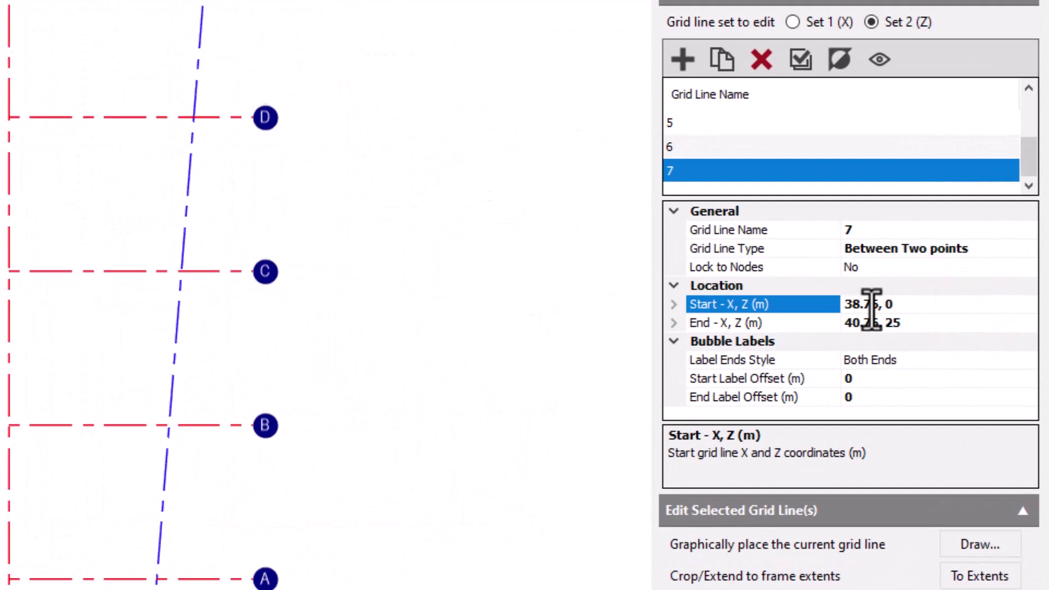
left_click(946, 322)
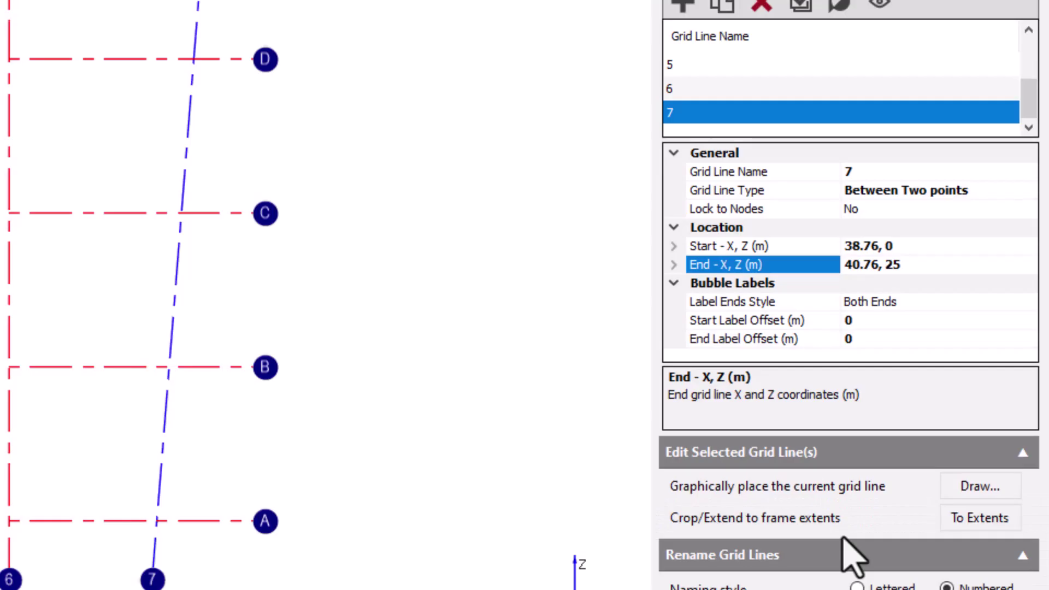
left_click(979, 488)
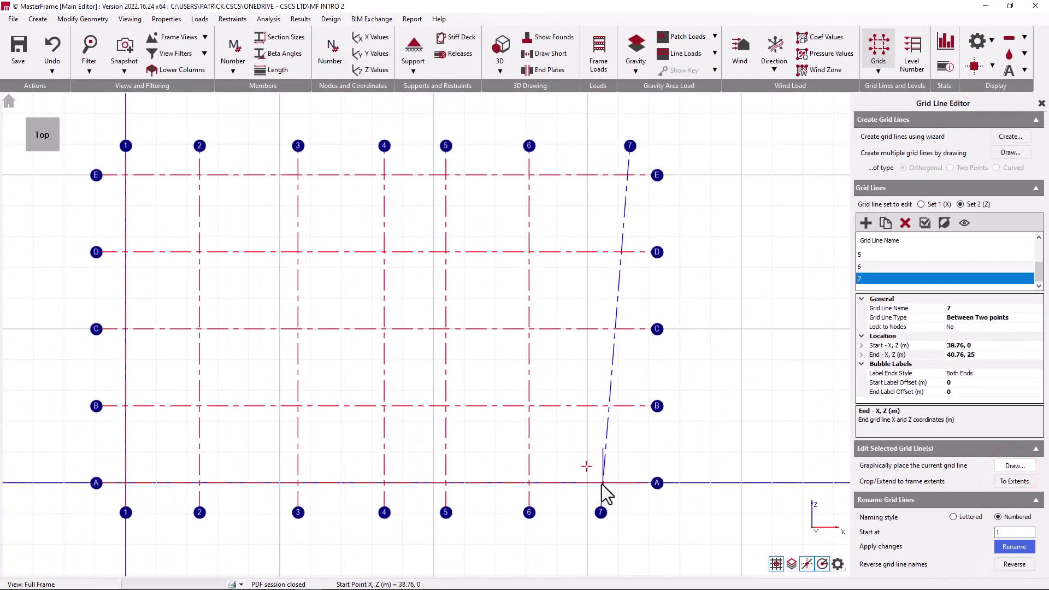
left_click(601, 483)
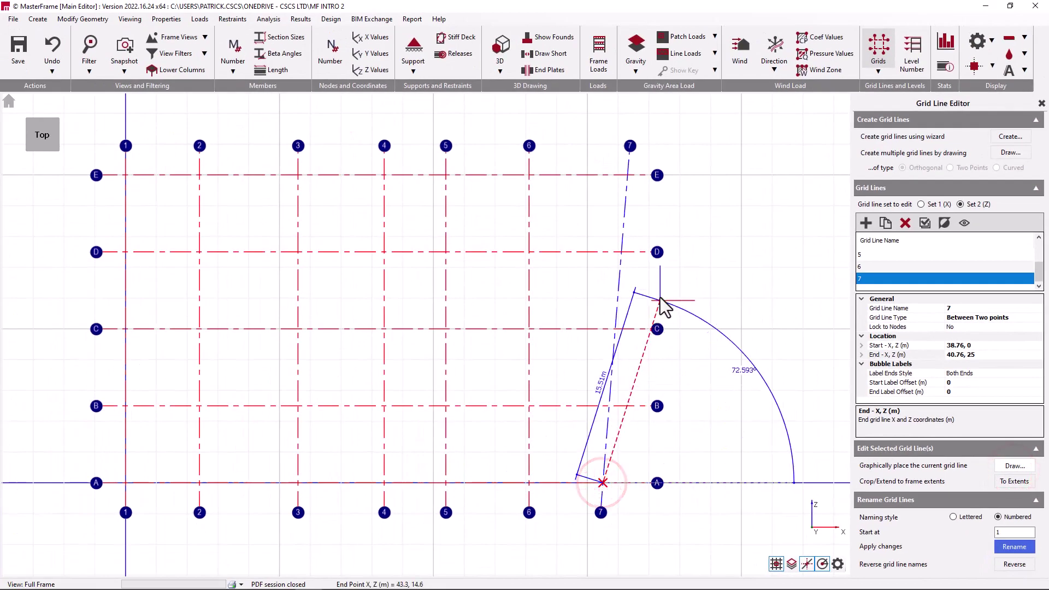
left_click(704, 175)
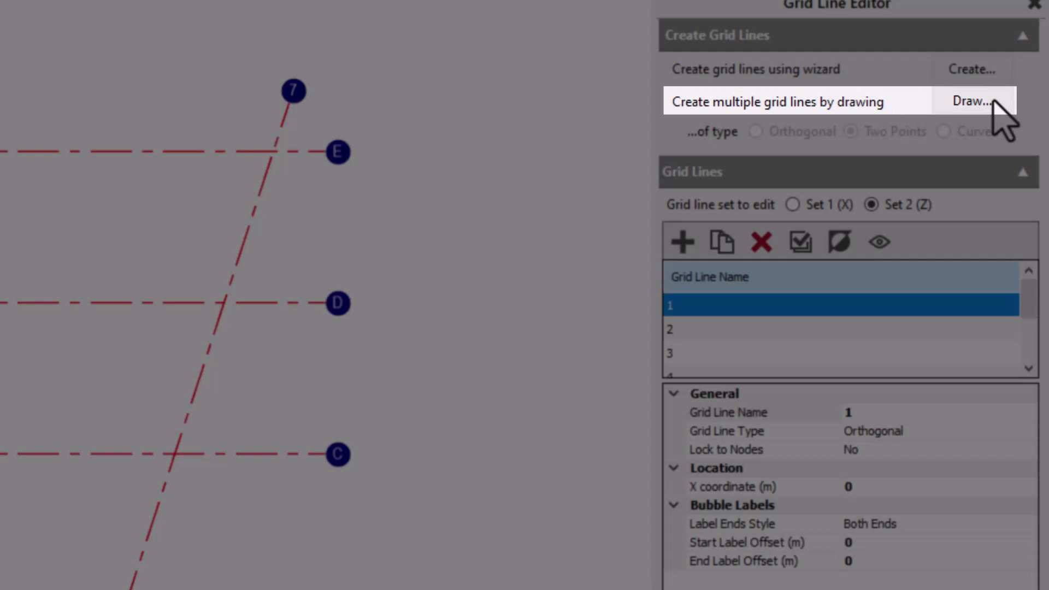
- Draw two more two-point grid lines beyond line 7, from about 46.9, 0 to 52.2, 25 and from about 55.5, -0.1 to 55.5, 25.9
left_click(994, 102)
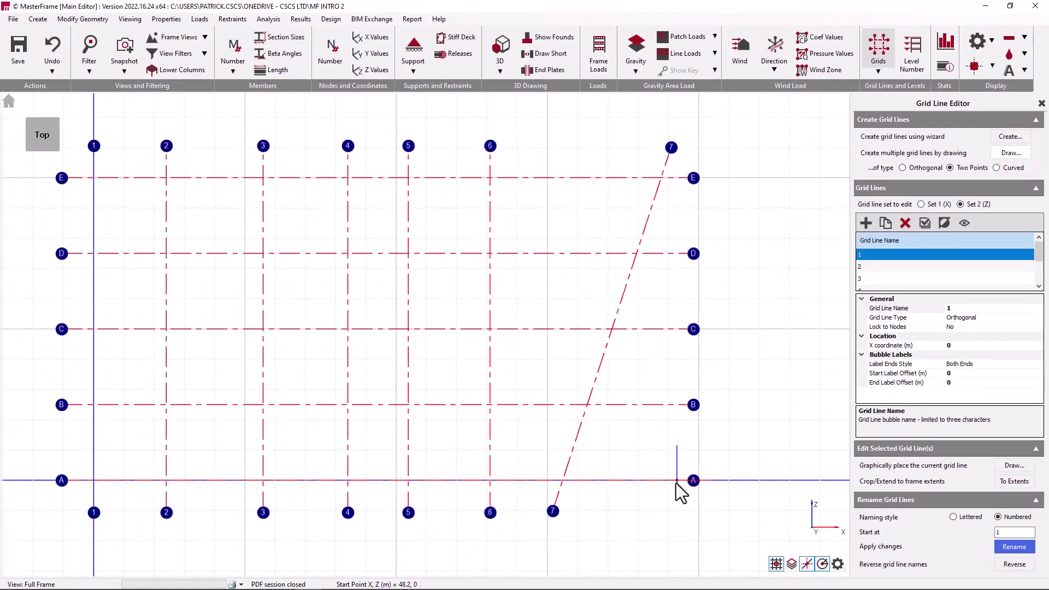
left_click(660, 480)
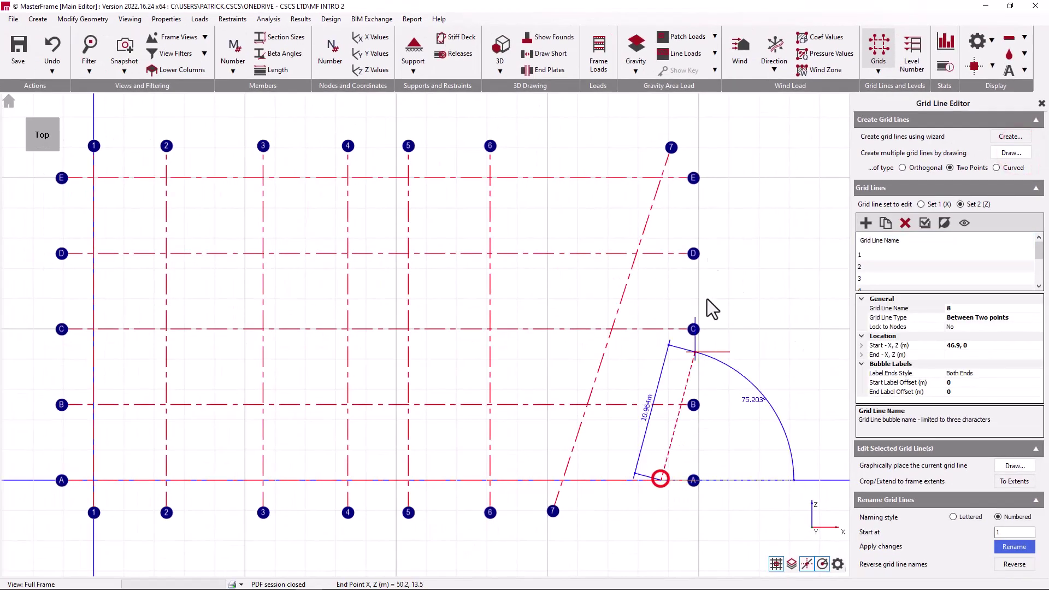
left_click(725, 177)
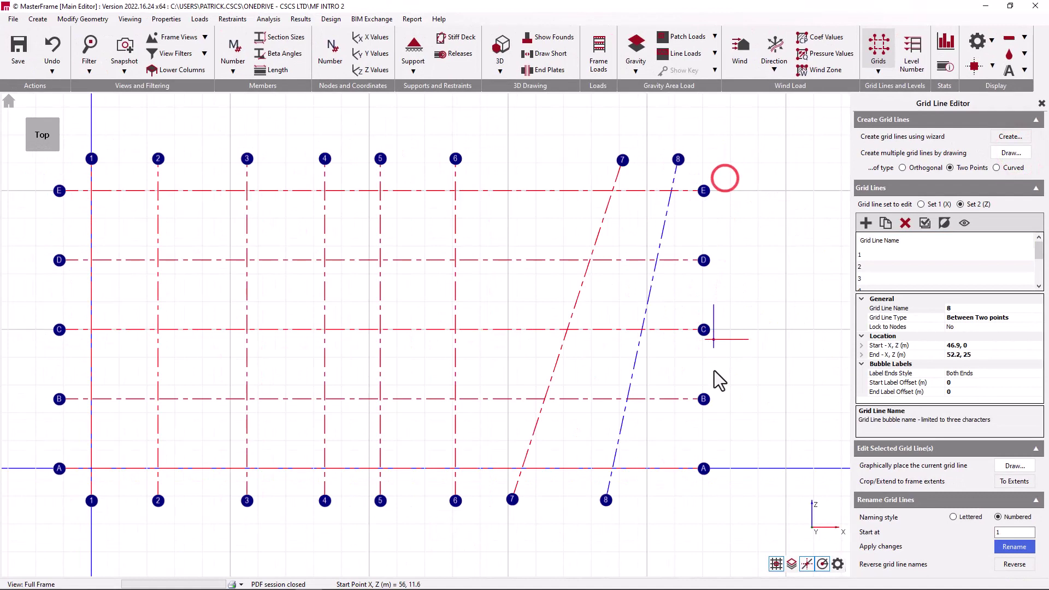
left_click(707, 469)
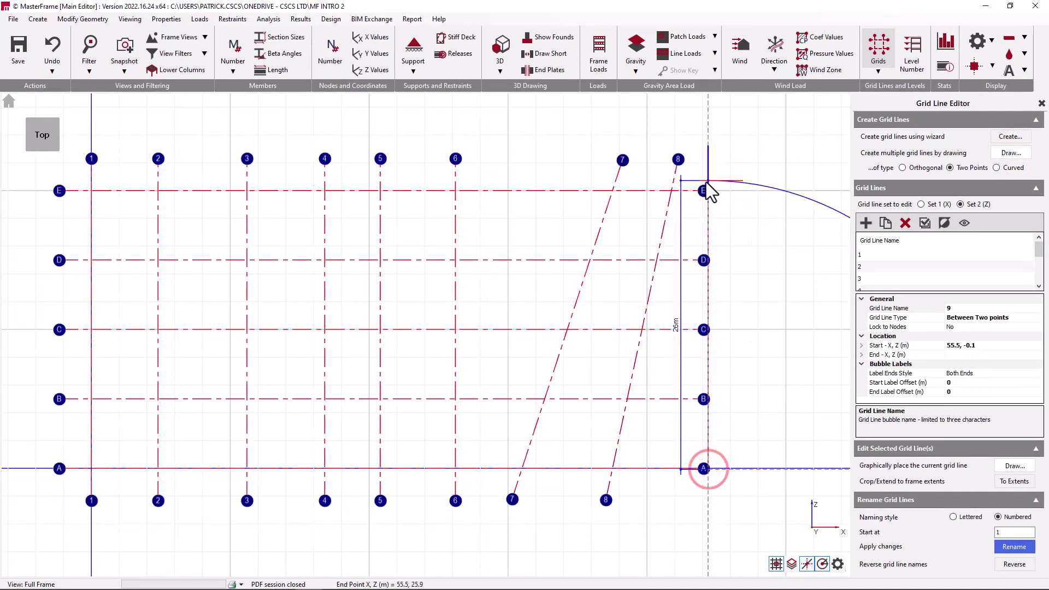
left_click(706, 182)
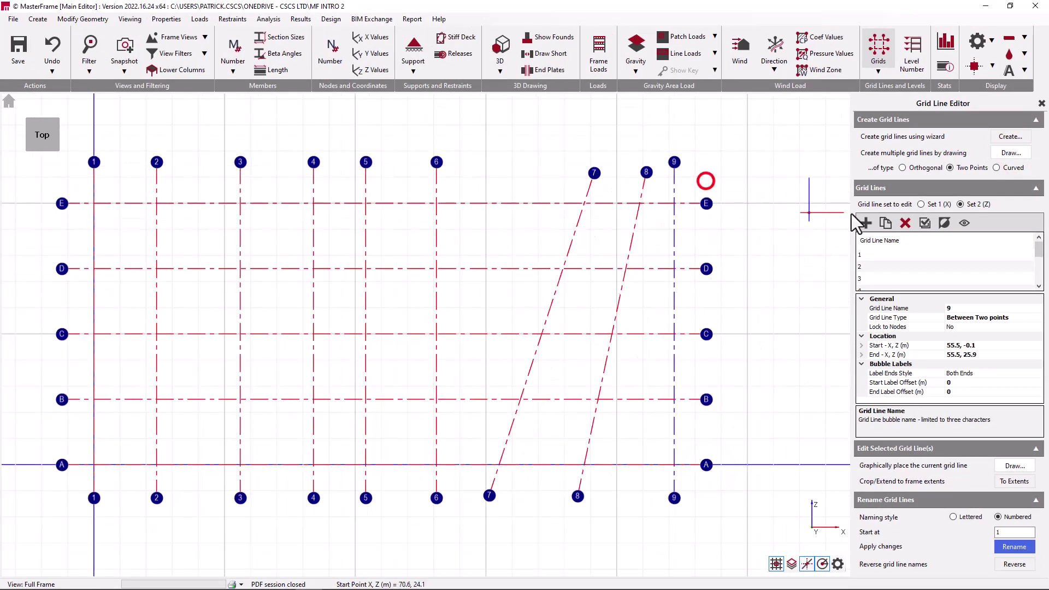
left_click(1011, 152)
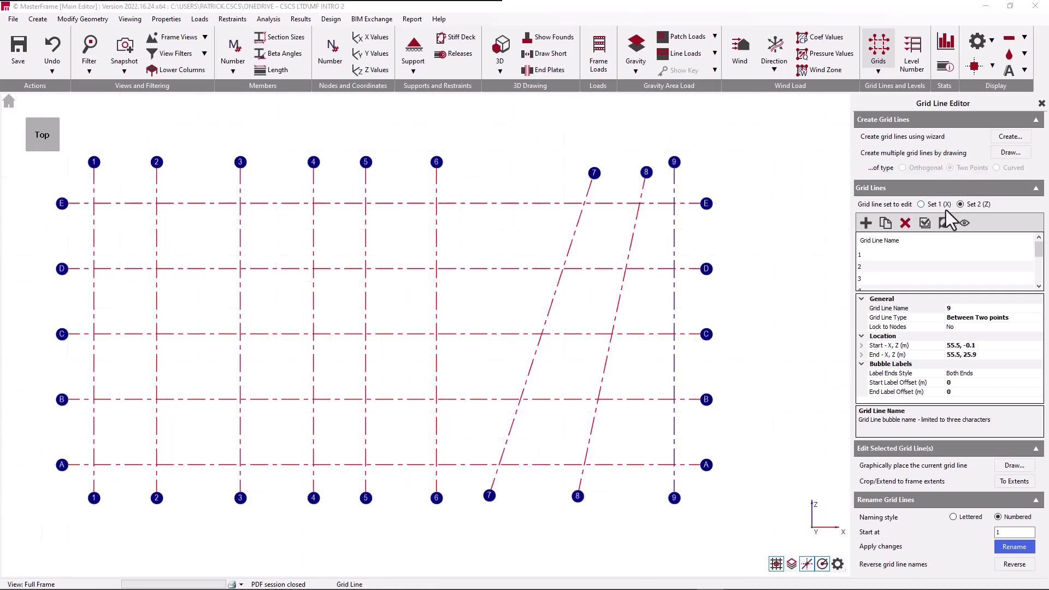
- Add a new grid line to Set 1 (X) and set its type to Curved
left_click(924, 205)
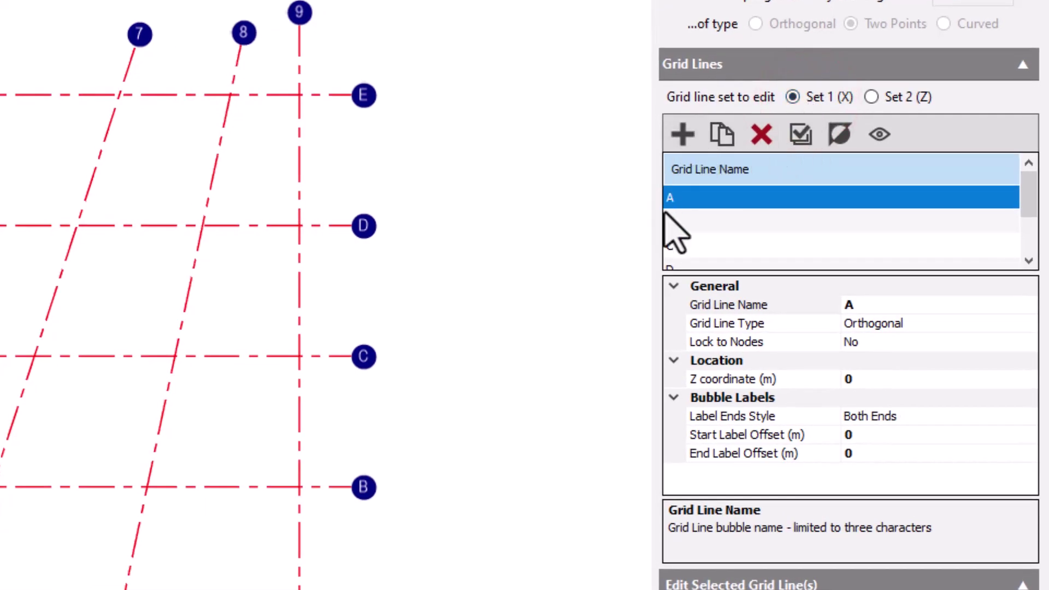
left_click(678, 141)
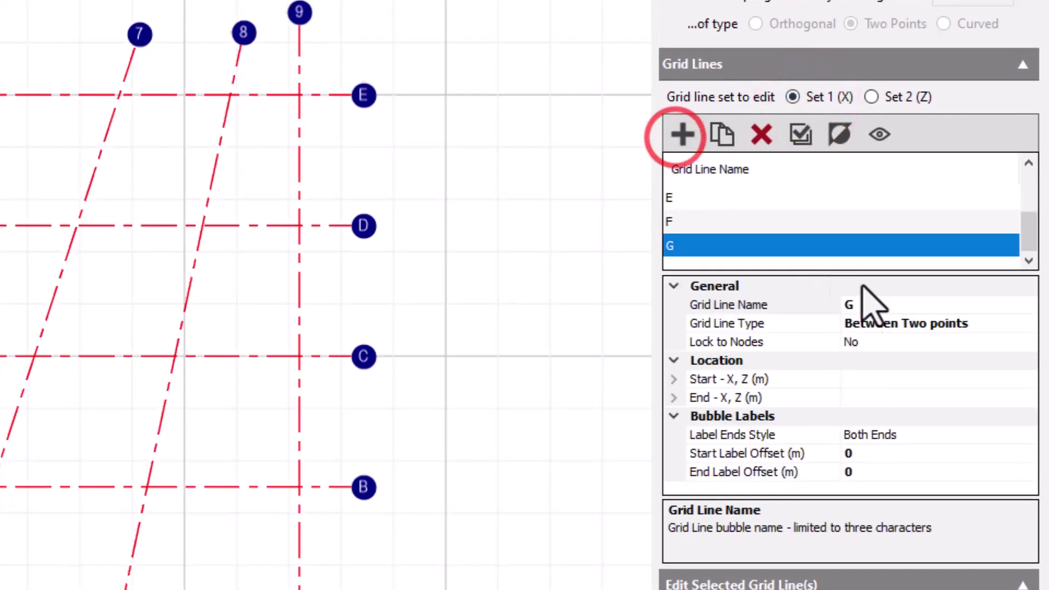
left_click(1000, 322)
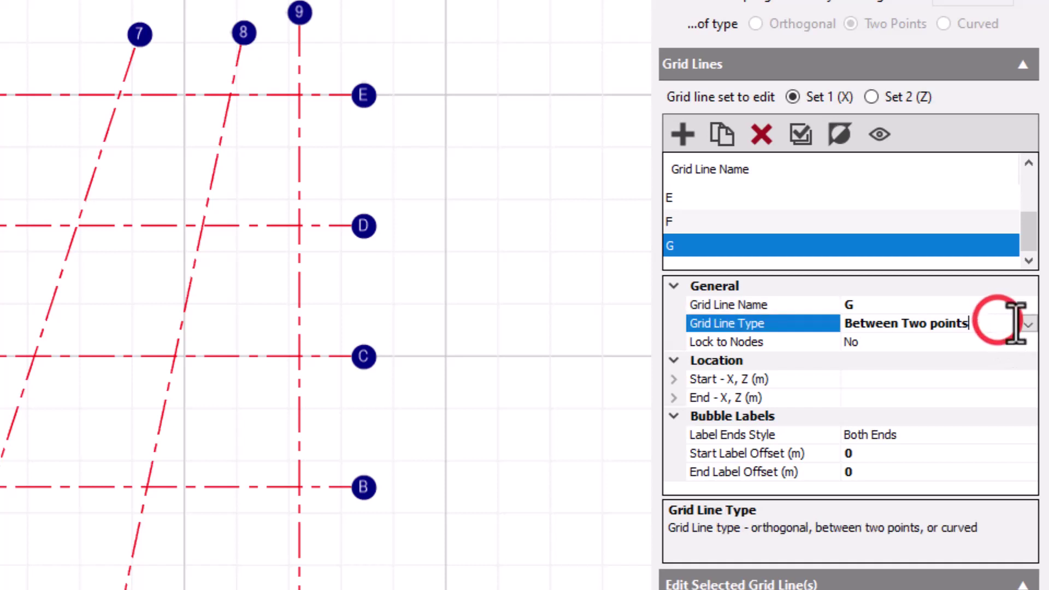
left_click(1028, 325)
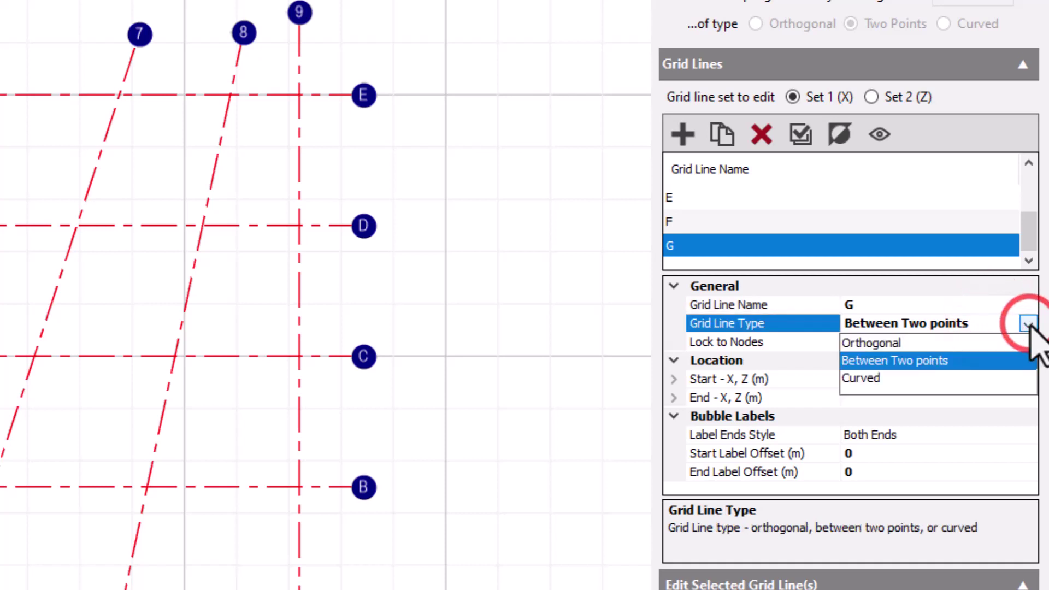
left_click(905, 377)
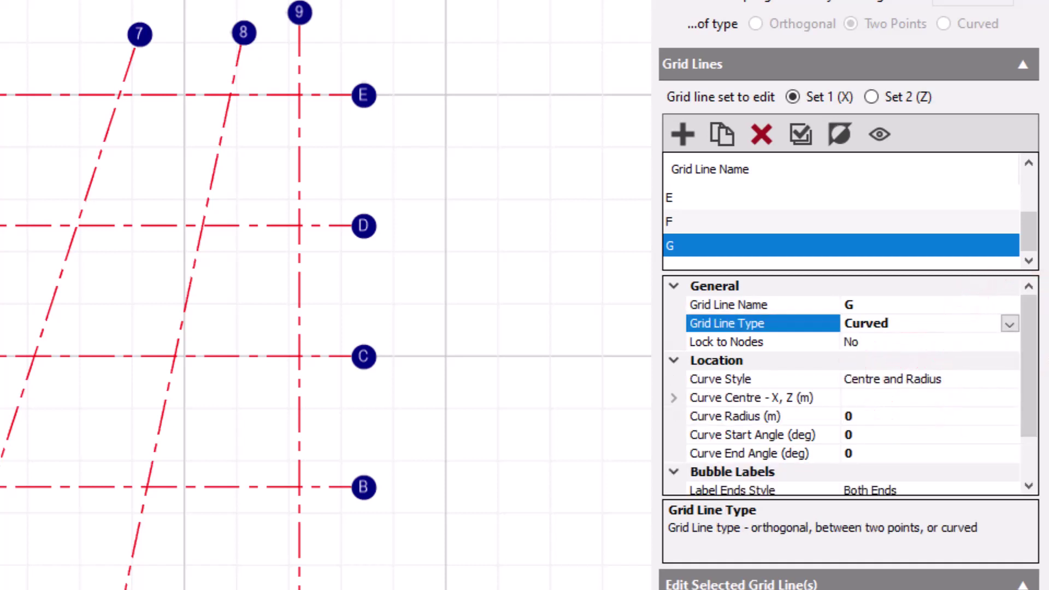
- Set the curve style to Two Points + Arc Height and place the curve between intersections 1/E and 9/E with a 5 m arc height
left_click(1009, 379)
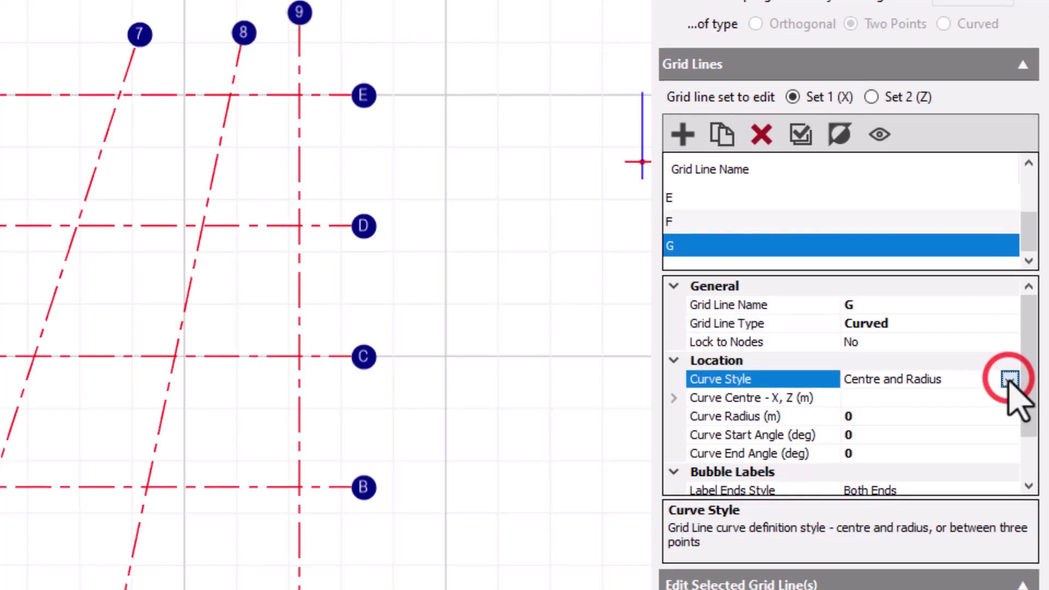
left_click(1010, 379)
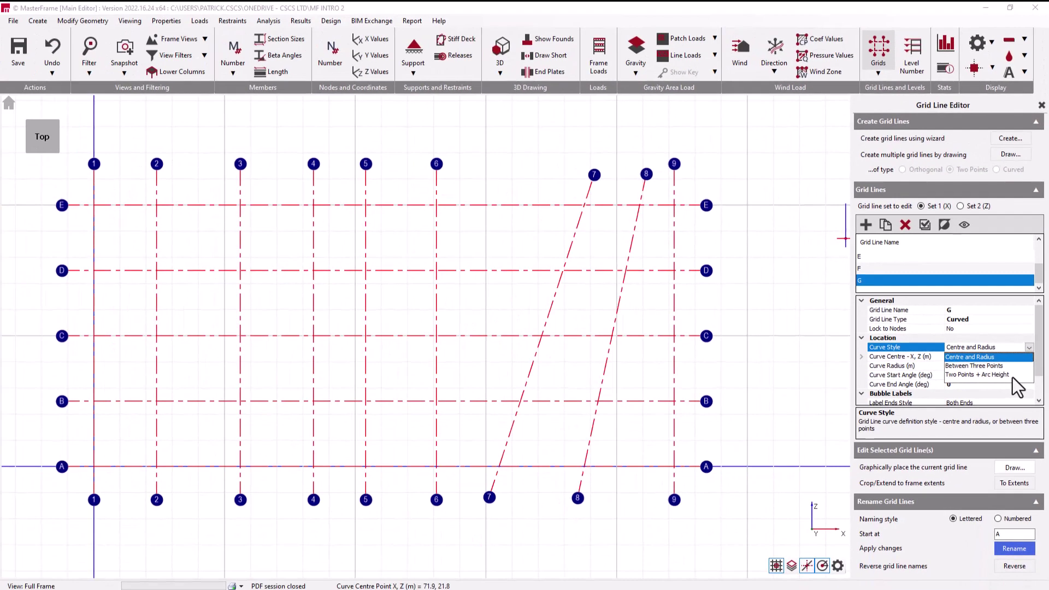
left_click(1012, 377)
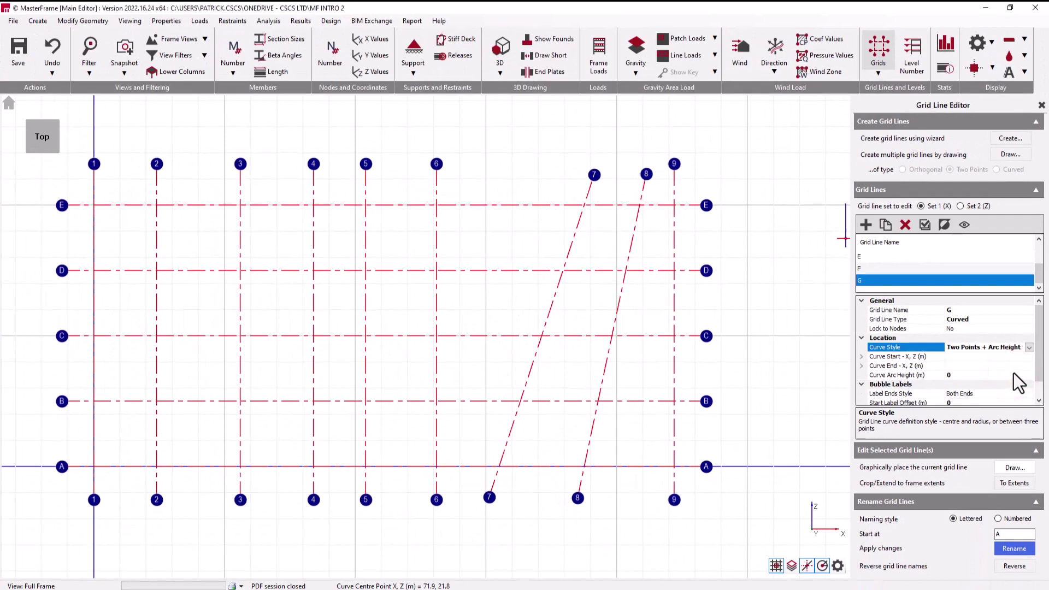
left_click(90, 211)
left_click(674, 206)
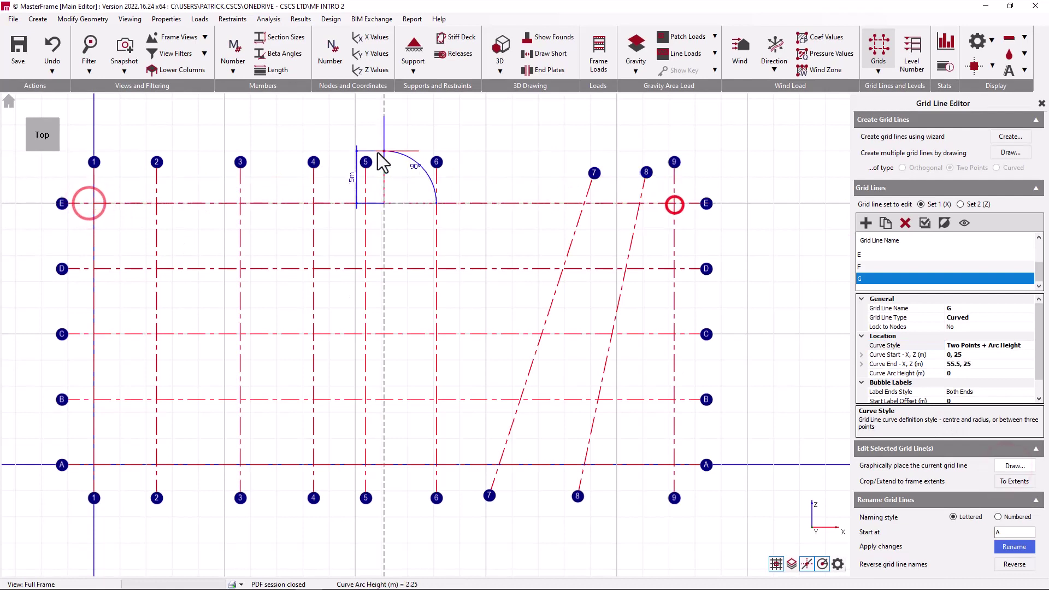
left_click(383, 155)
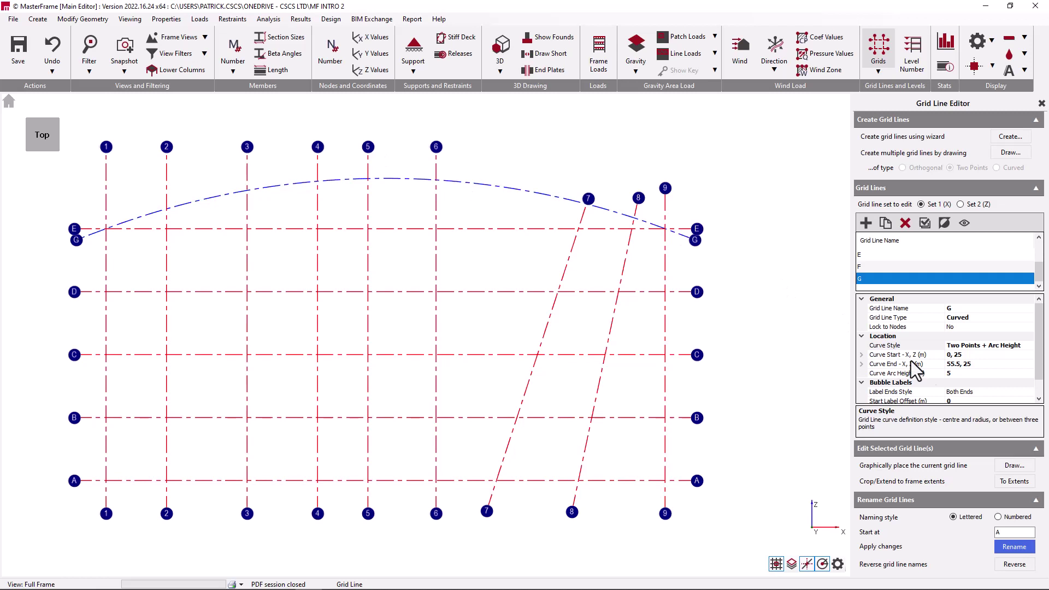
left_click(1010, 469)
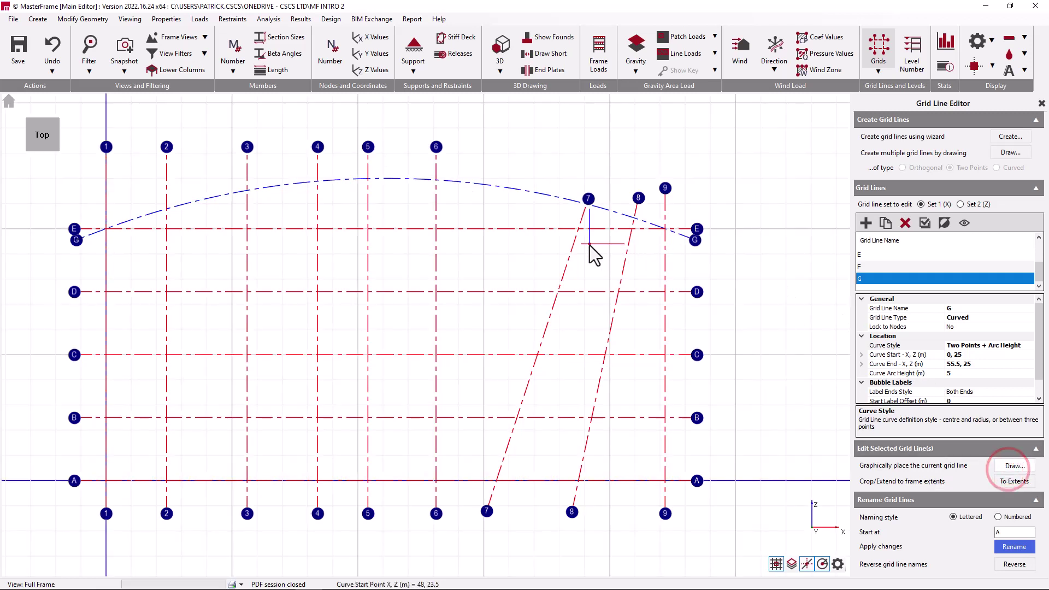
left_click(1017, 468)
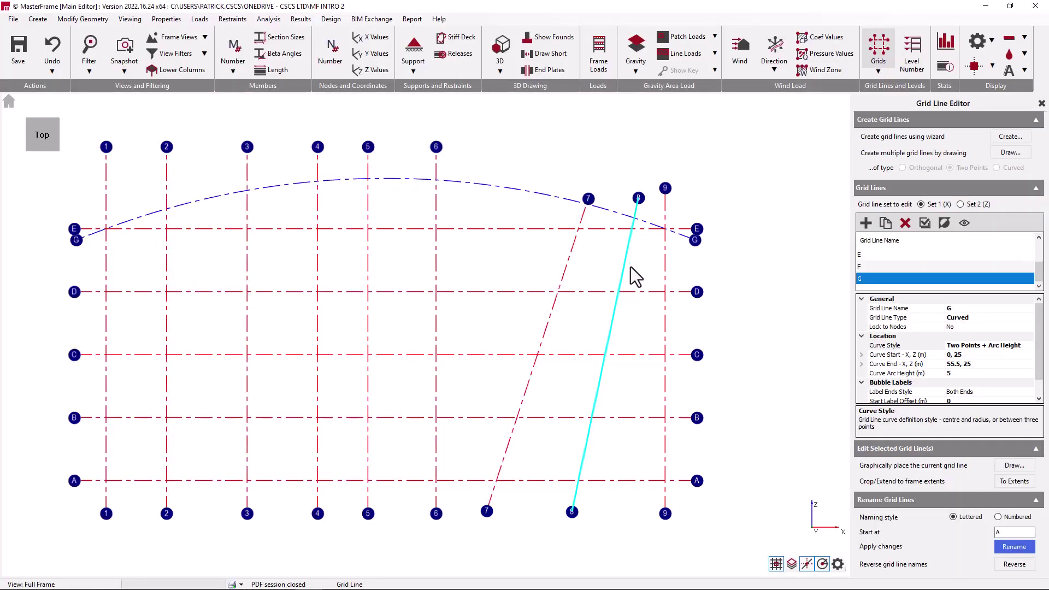
- Select grid lines 7, 8 and 9 together and try to crop or extend them to the frame extents
left_click(567, 263)
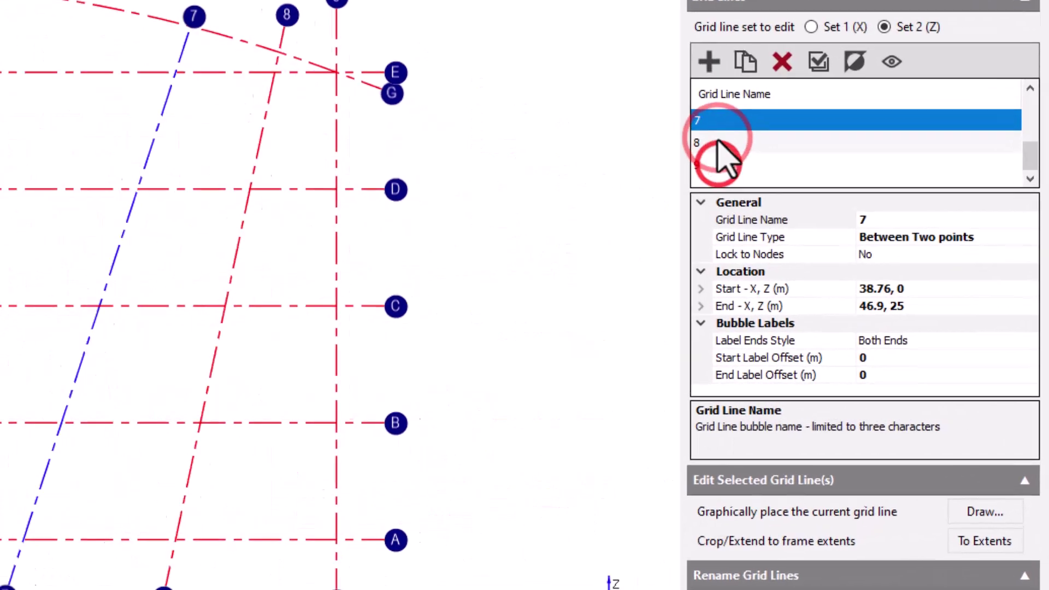
left_click(871, 267, "ctrl")
left_click(871, 279, "ctrl")
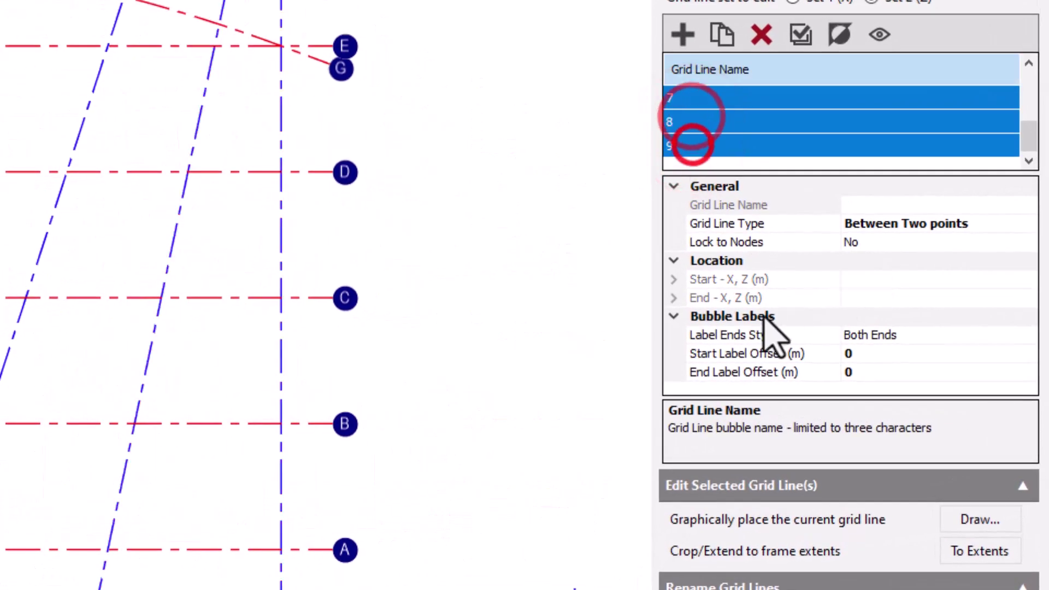
left_click(978, 551)
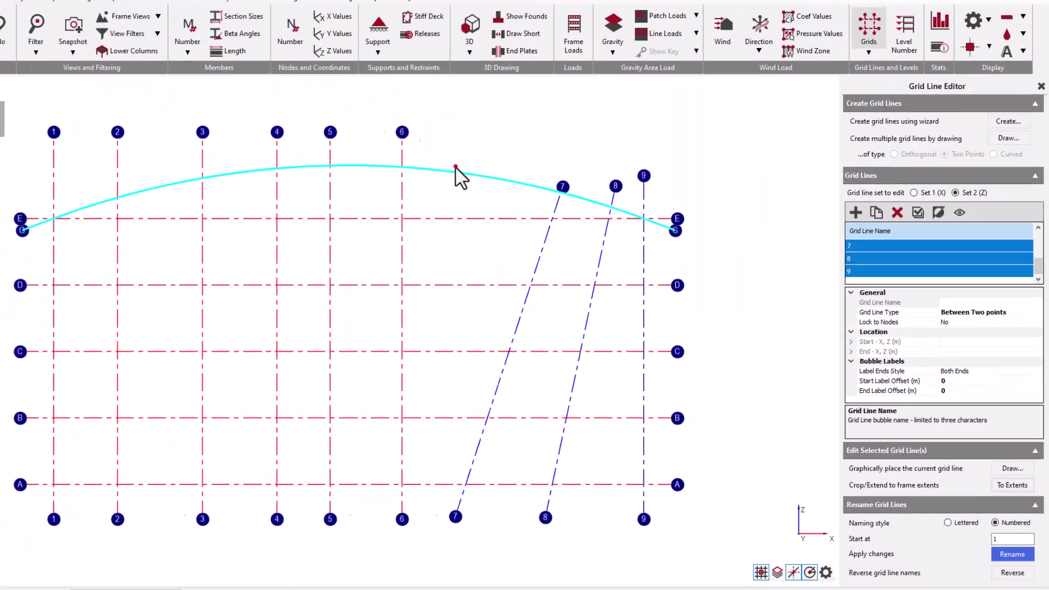
- Pick the curved grid line directly in the drawing, and then pick grid line 6
left_click(485, 183)
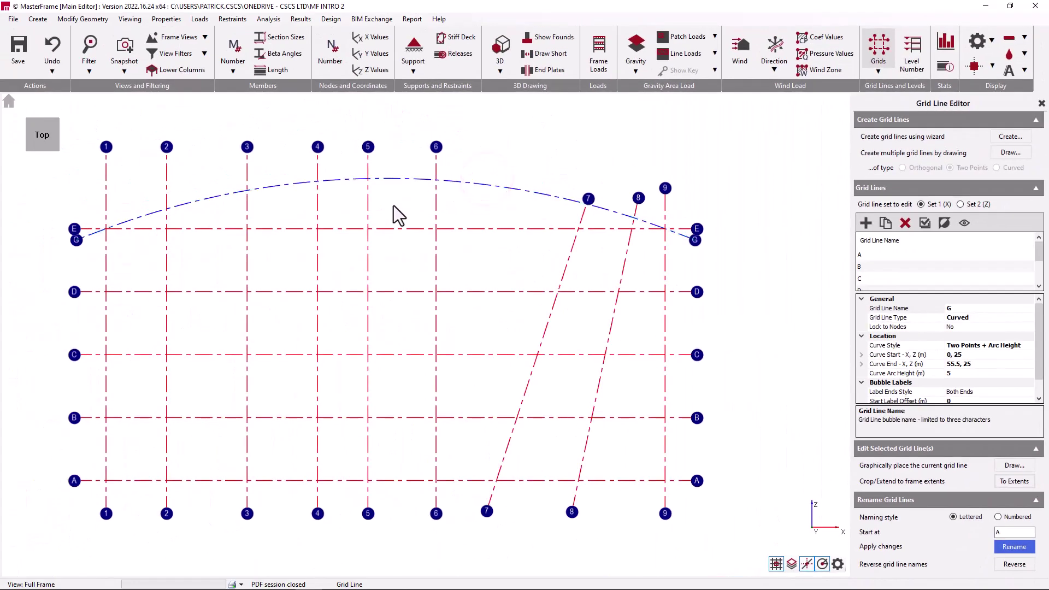
left_click(437, 206)
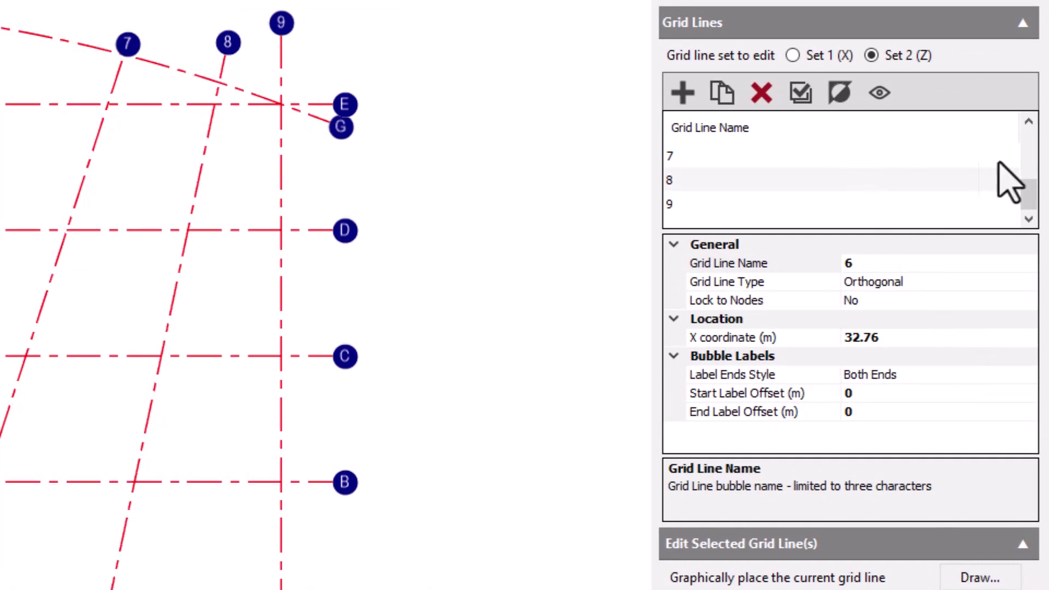
- Select grid lines 1, 5 and 9 of Set 2 (Z) together and open their shared type and Lock to Nodes properties
scroll(1028, 188, "up", 2)
left_click(813, 158)
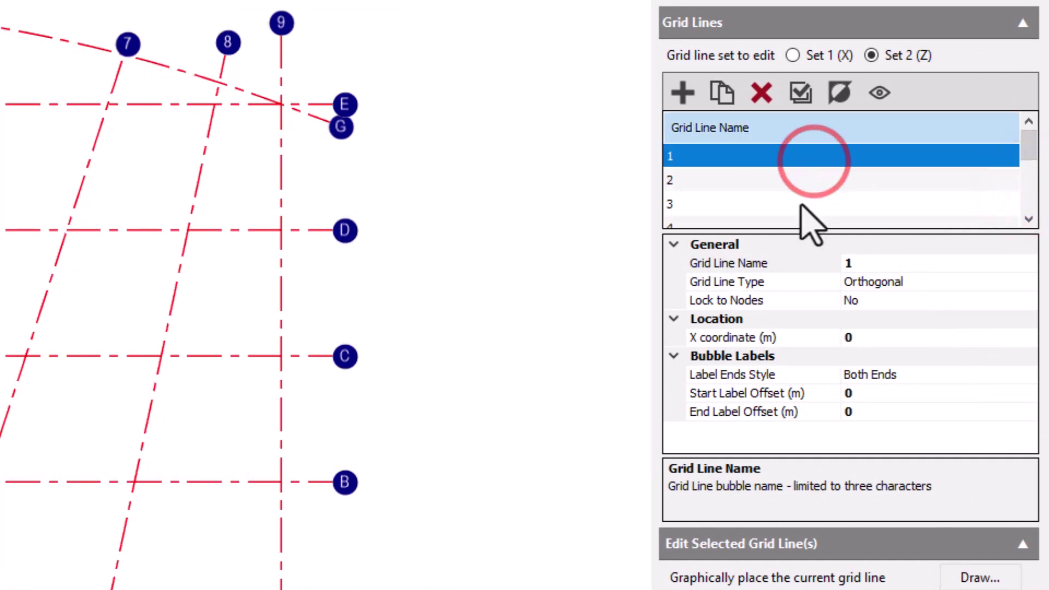
left_click(800, 203, "shift")
scroll(773, 199, "down", 1)
left_click(773, 180)
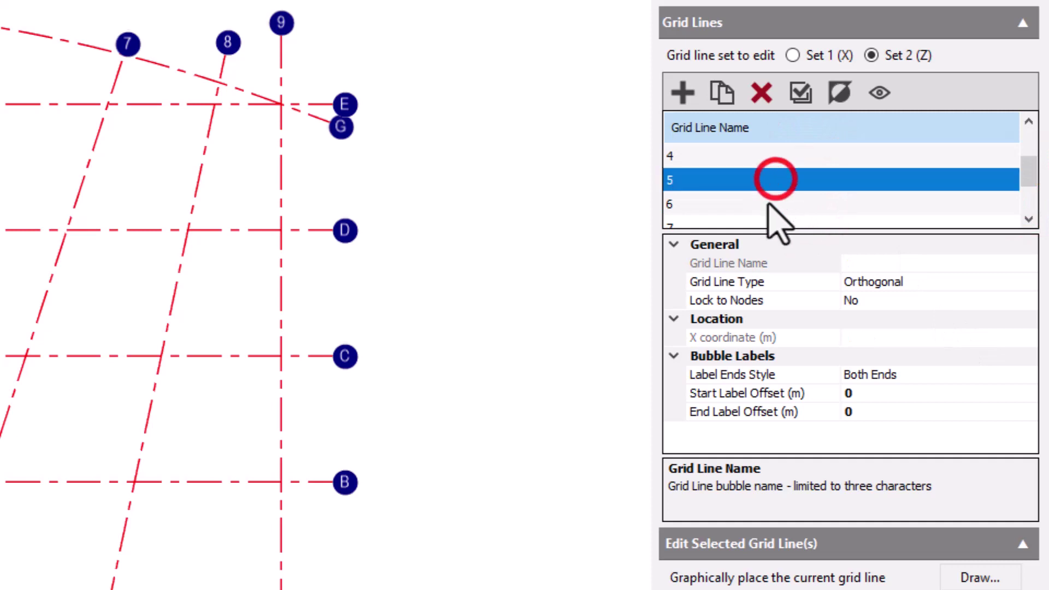
left_click(768, 204, "shift")
scroll(772, 218, "down", 1)
left_click(769, 204)
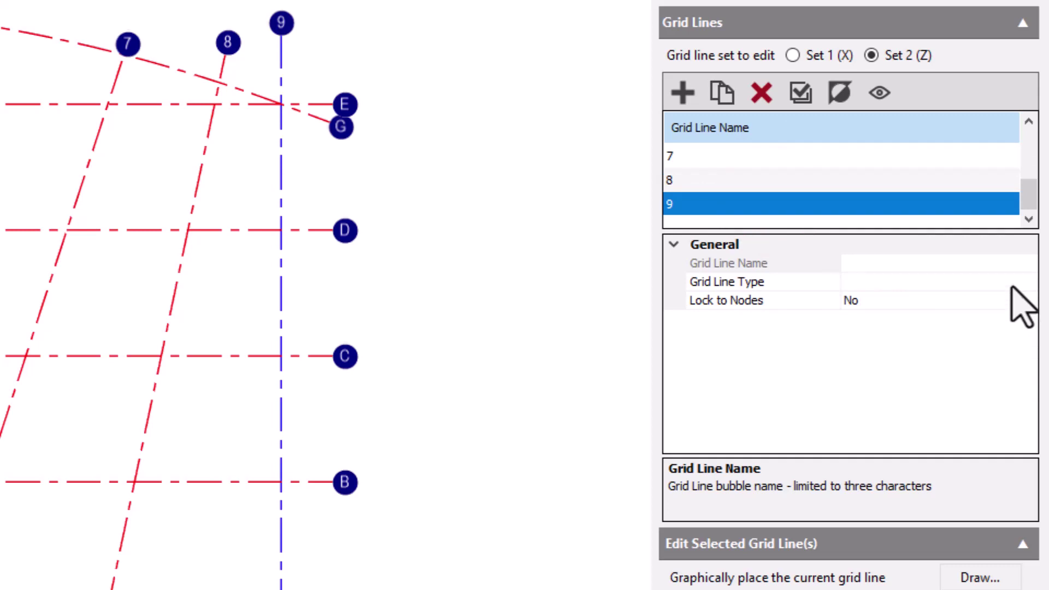
left_click(972, 284)
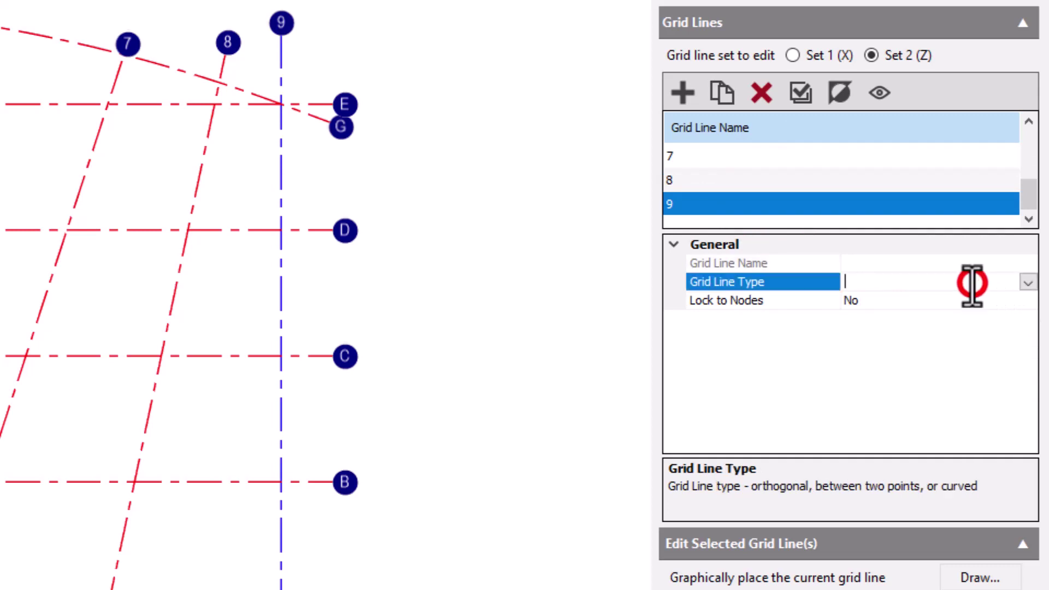
left_click(987, 300)
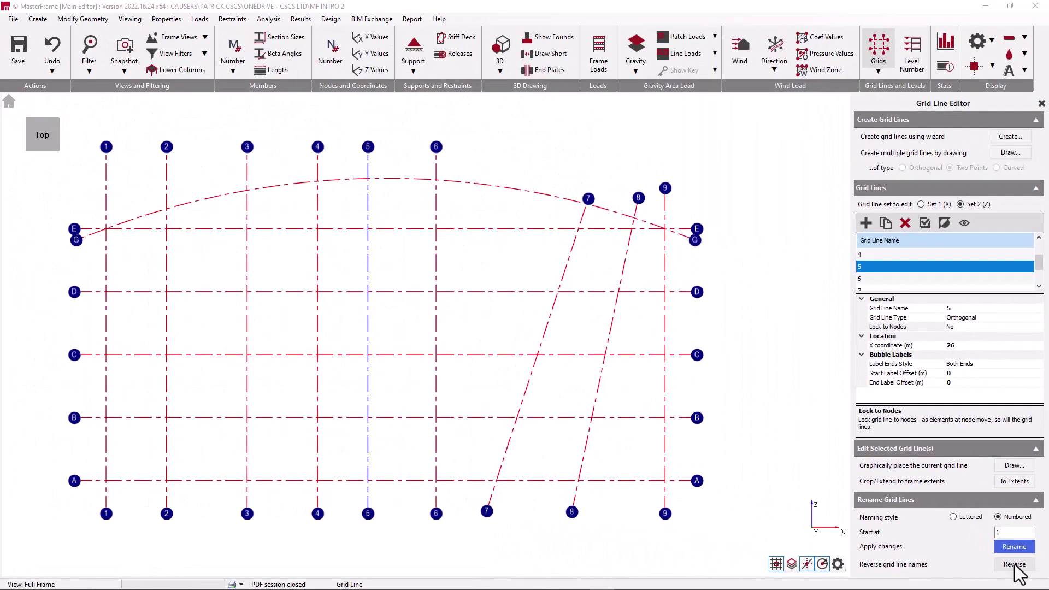
- Renumber the Set 2 (Z) grid lines so that they start at 5
left_click(1015, 565)
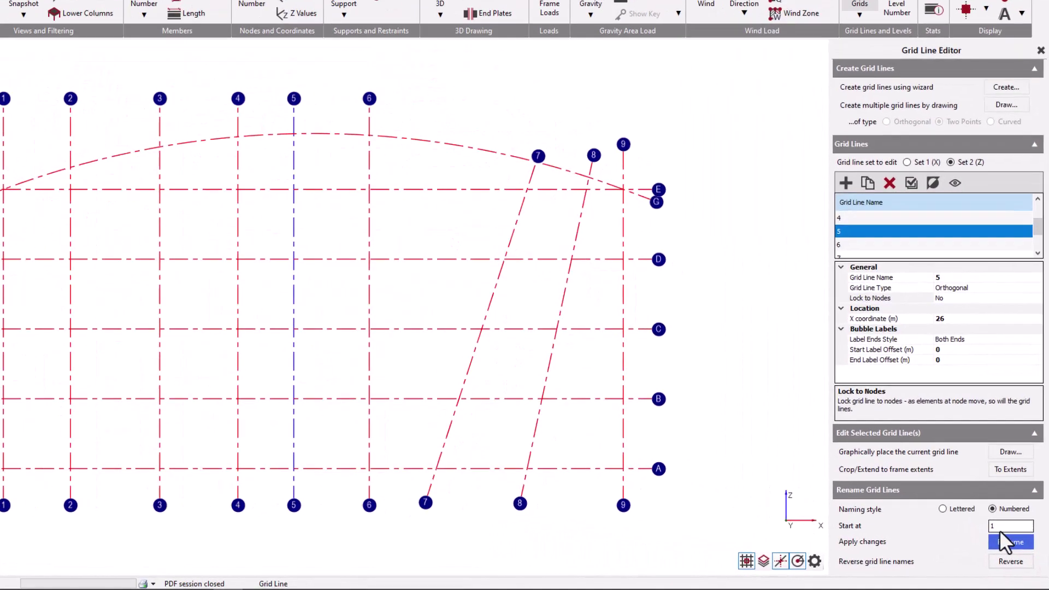
double_click(1004, 533)
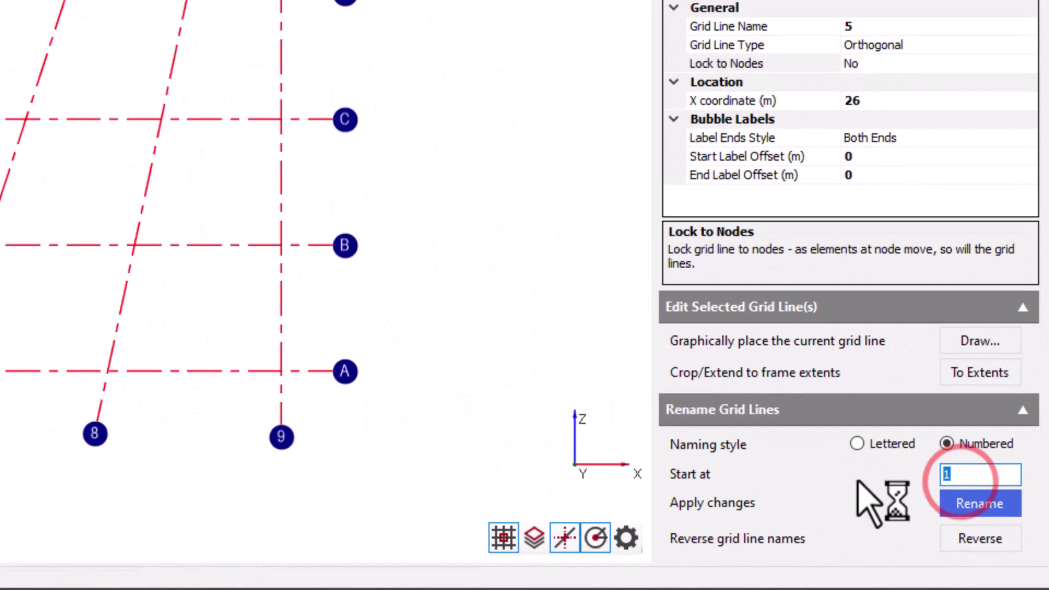
type("5")
left_click(981, 502)
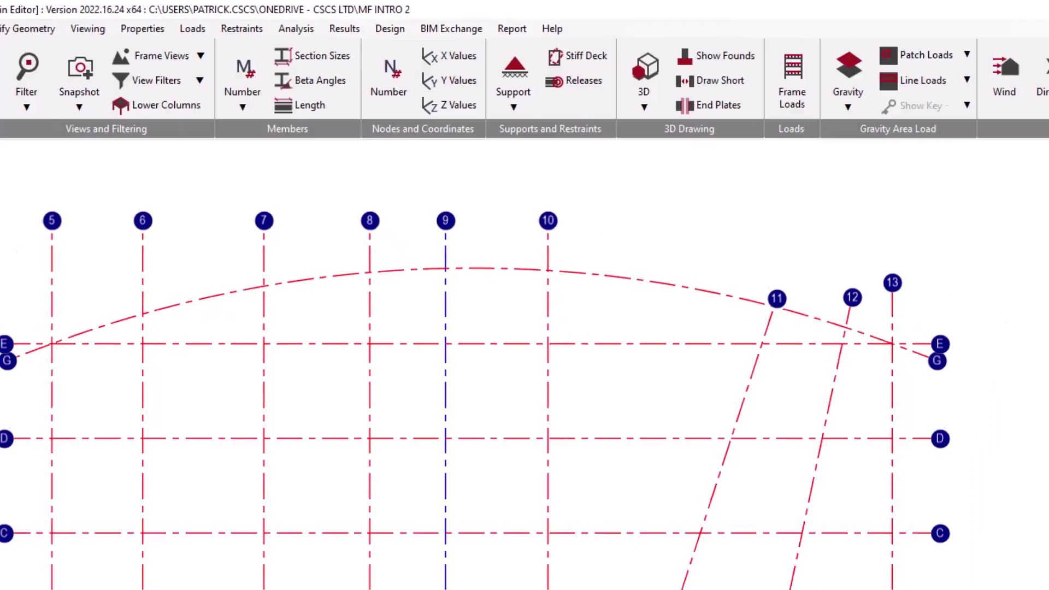
- Select grid lines 9, 11 and 13 together, then only grid line 11, and open its start coordinates
left_click(574, 261)
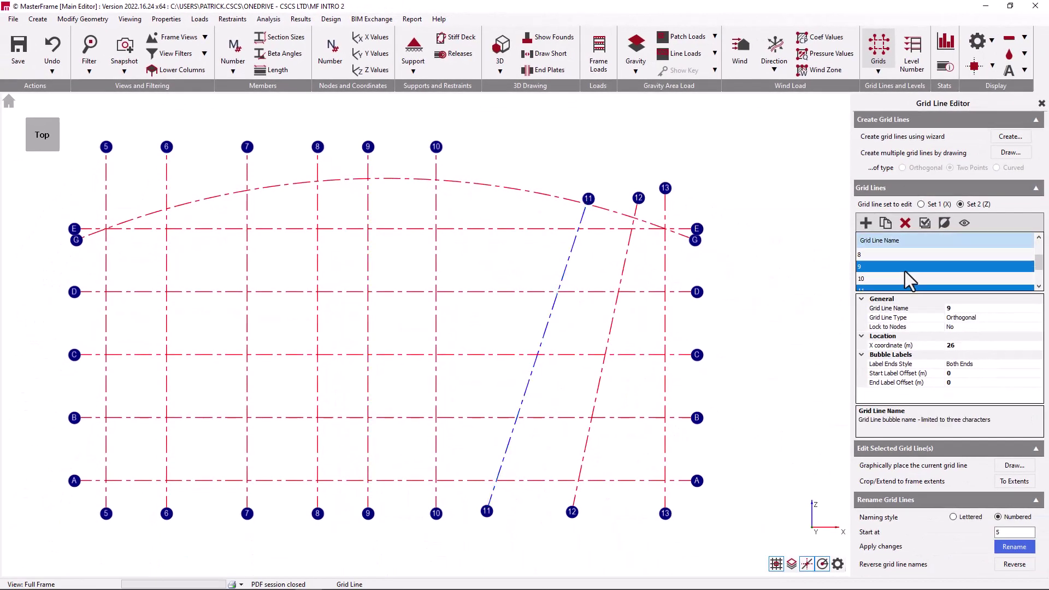
left_click(890, 290, "ctrl")
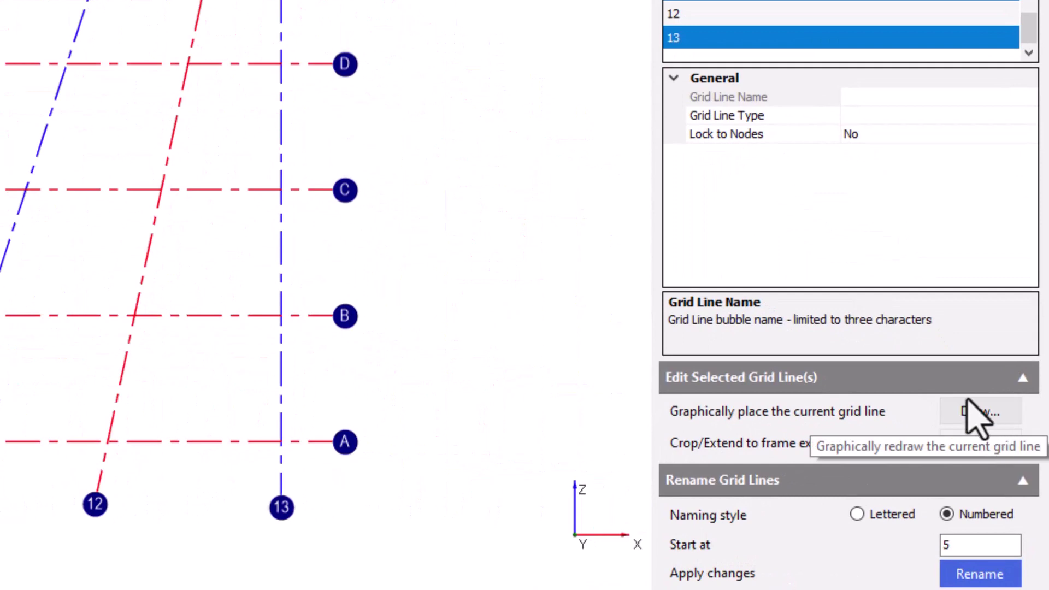
left_click(758, 100)
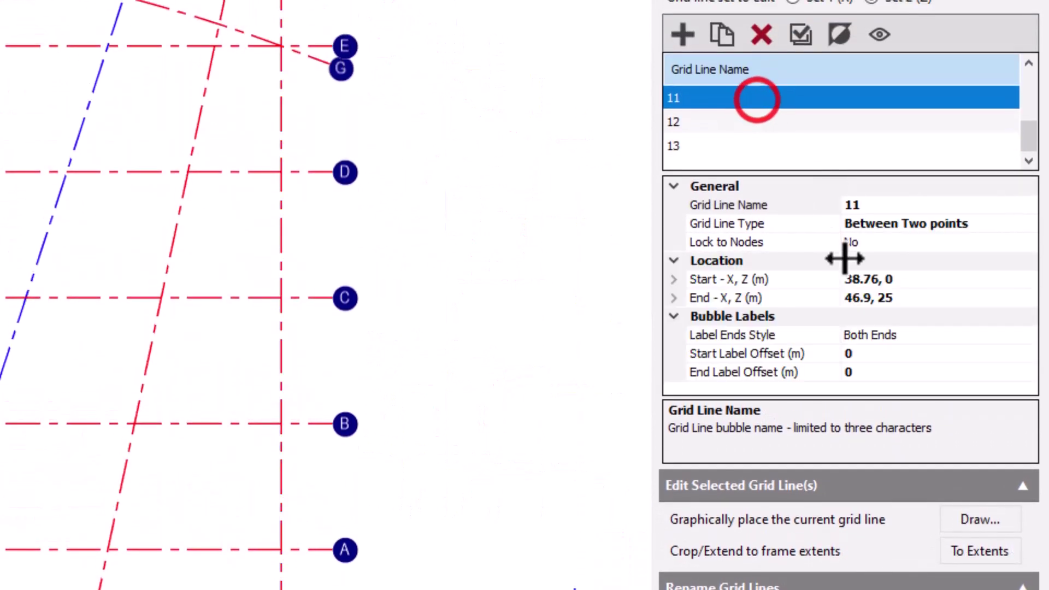
left_click(919, 283)
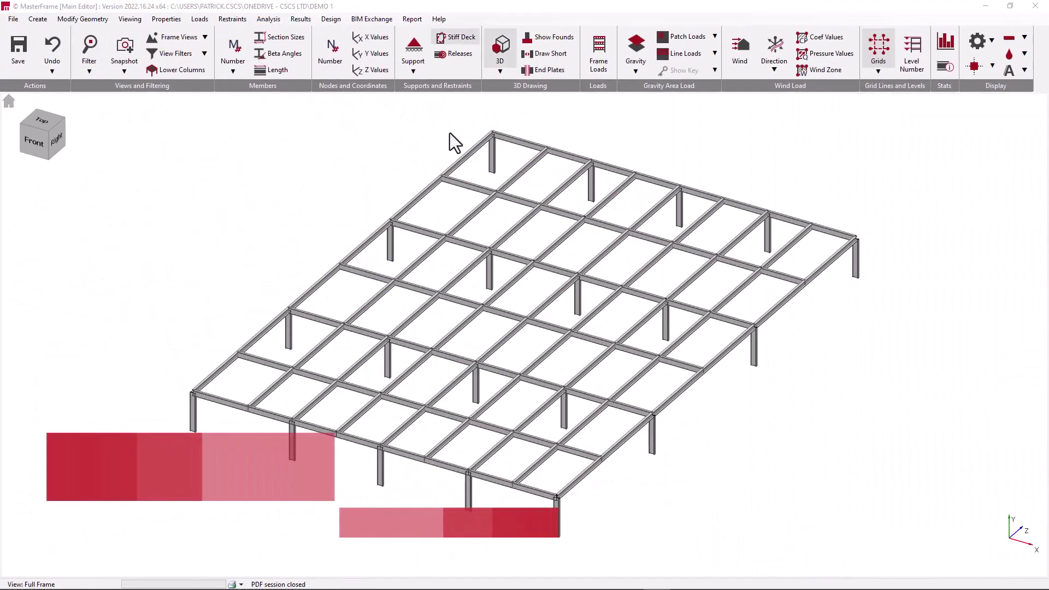
- Open the Grid Line Editor for the DEMO 1 frame and add an orthogonal Set 1 (X) line at the front corner column base, Z 0
left_click(506, 8)
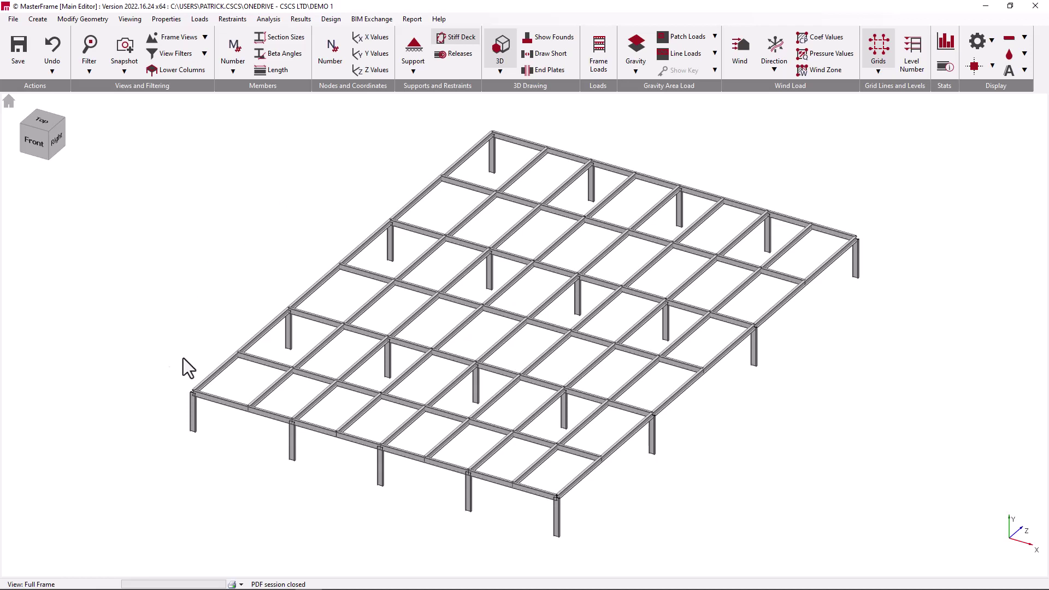
left_click(38, 18)
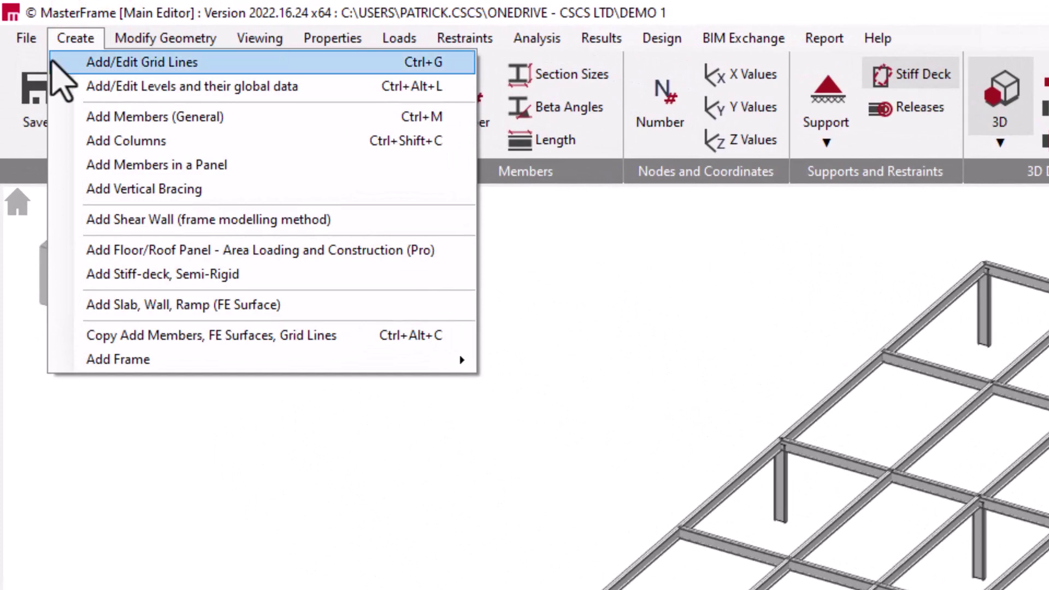
left_click(67, 63)
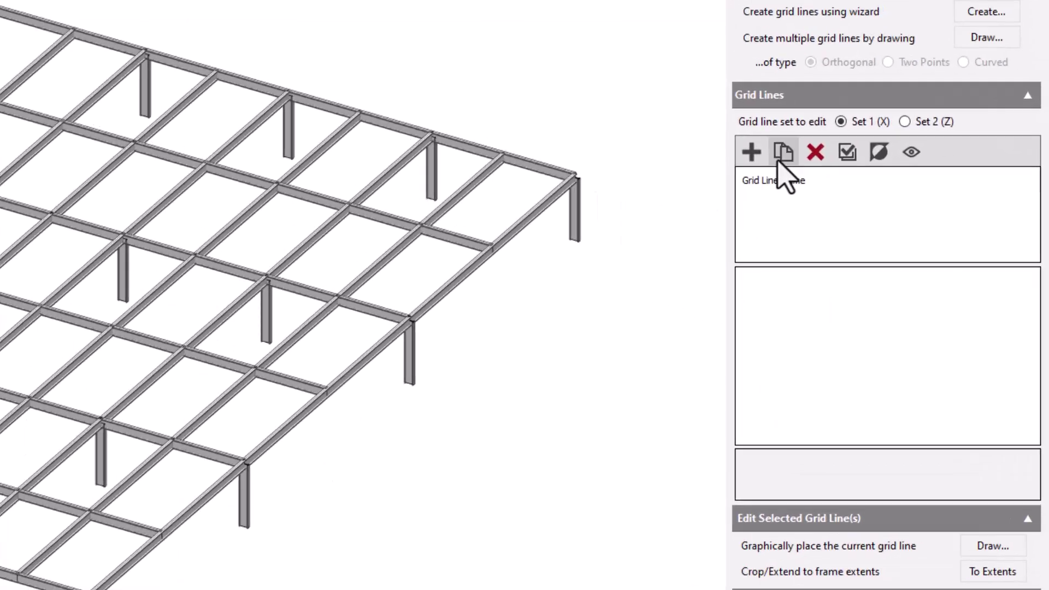
left_click(866, 222)
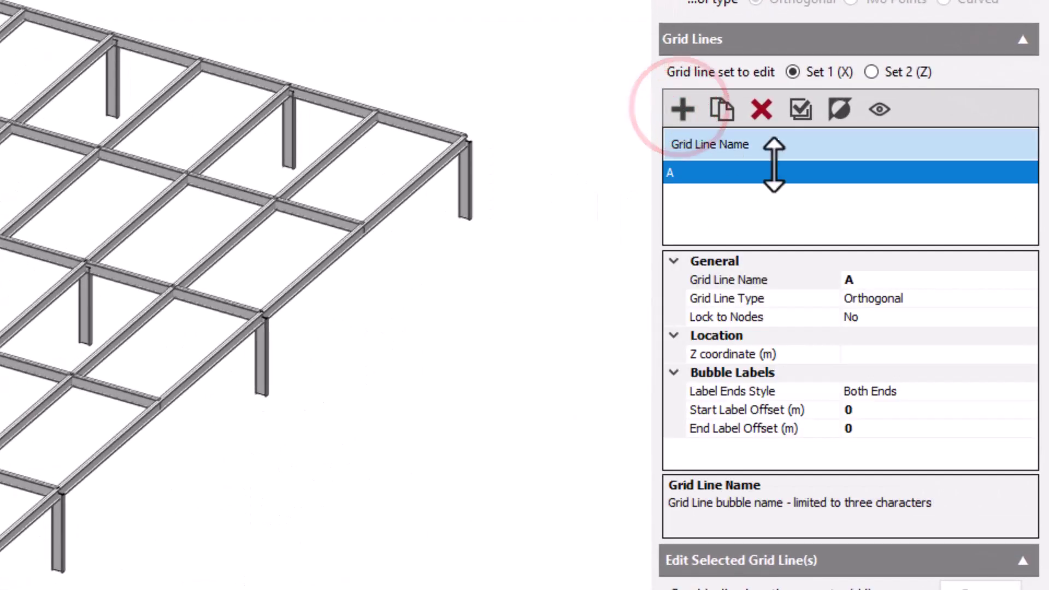
left_click(926, 296)
left_click(1018, 297)
left_click(1023, 299)
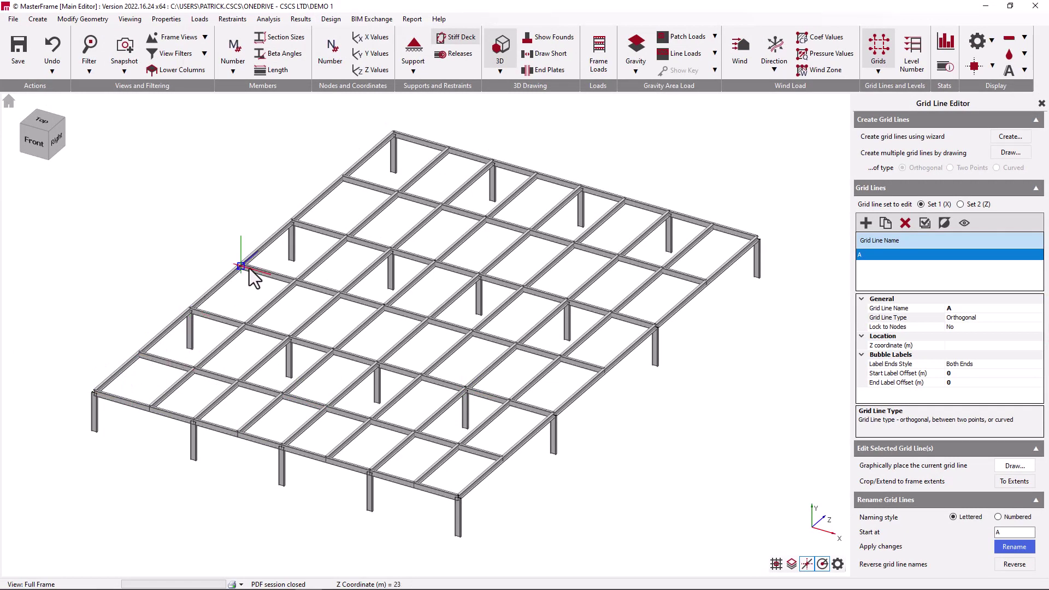
left_click(100, 432)
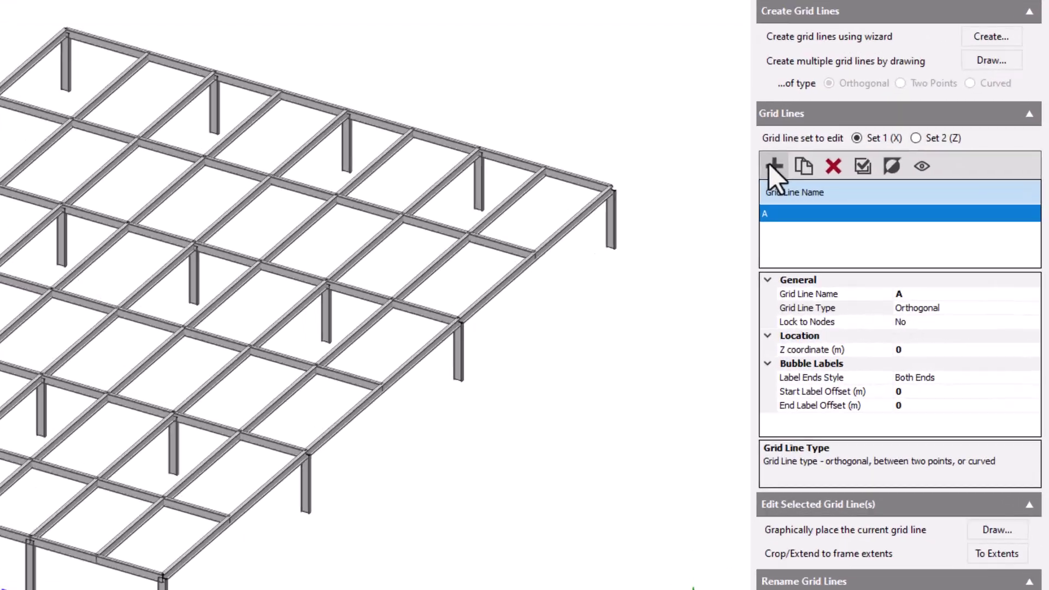
- Add a Between Two points grid line to Set 1 (X) along the second column row, from 0, 15 to 33, 15
left_click(866, 223)
left_click(1036, 318)
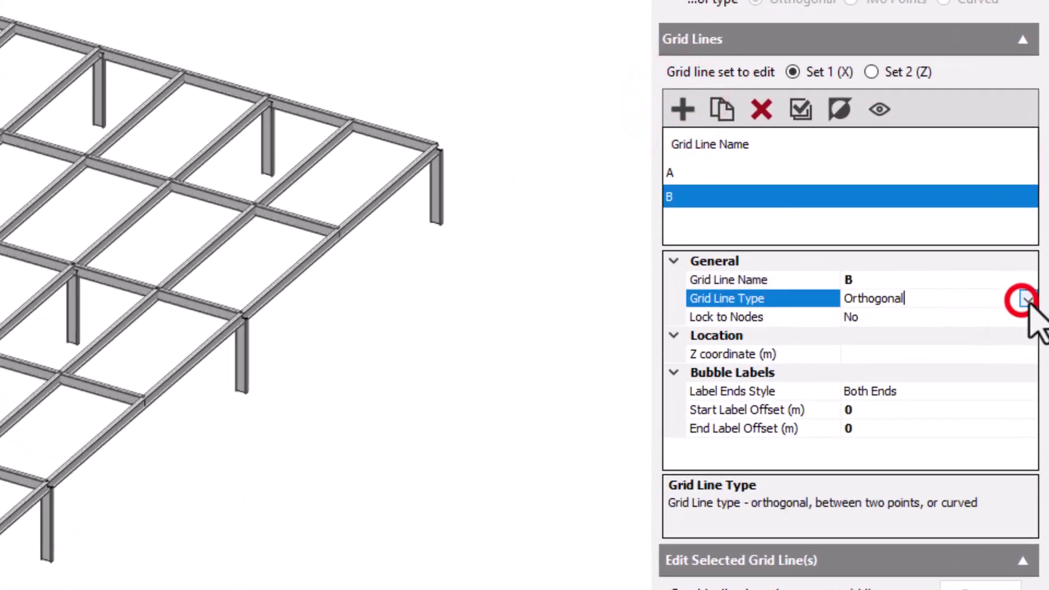
left_click(942, 337)
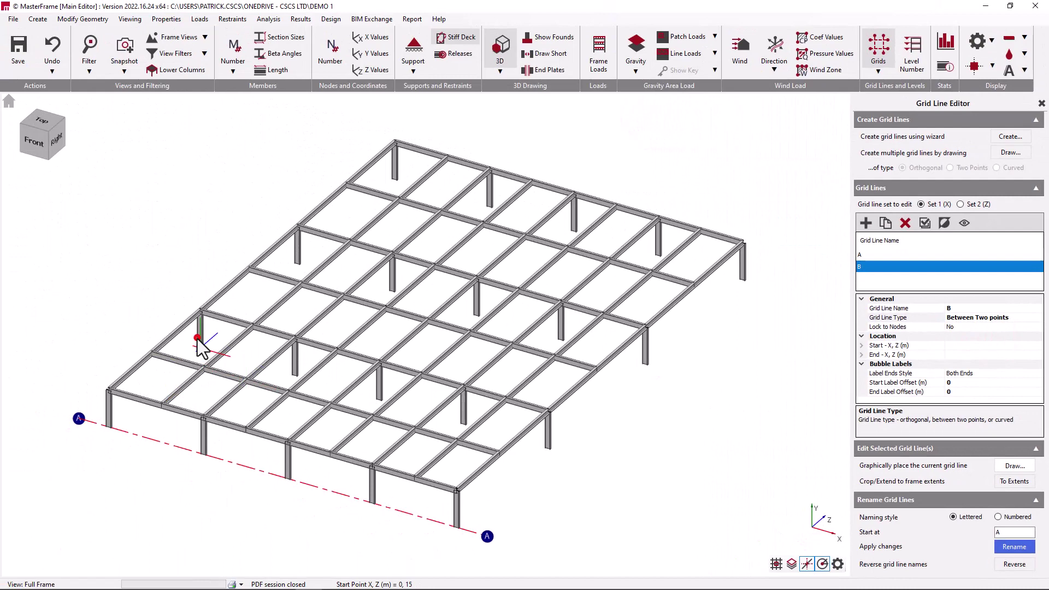
left_click(197, 339)
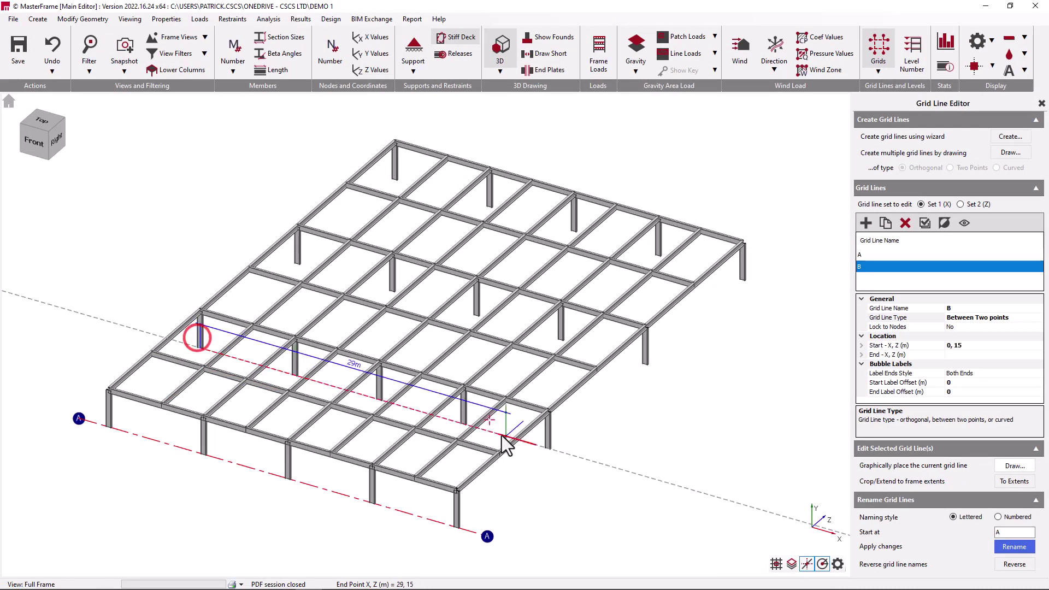
left_click(550, 447)
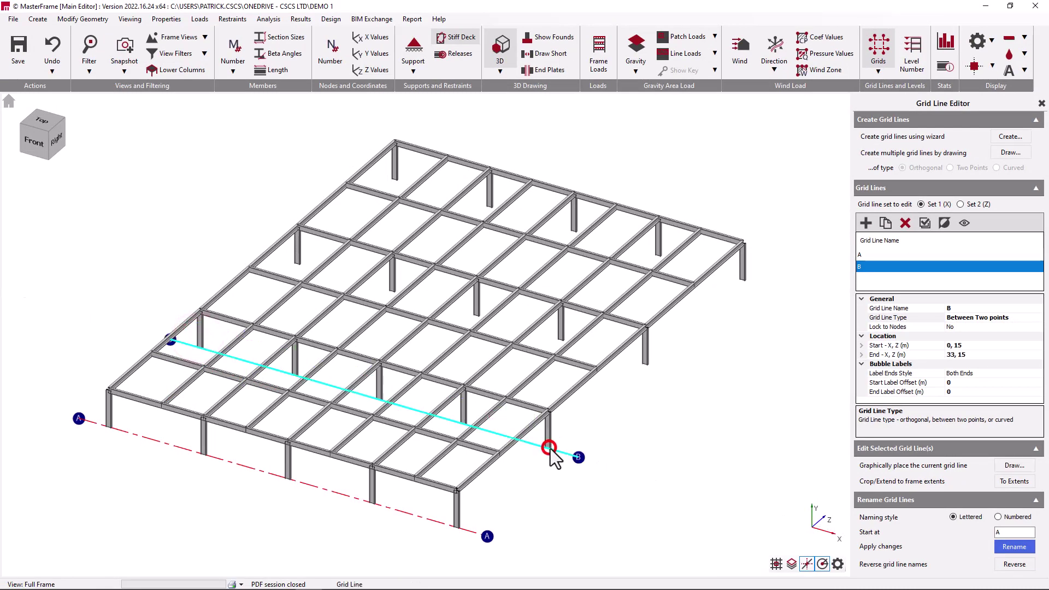
- Add a two-point grid line locked to nodes along the third column row, from node 13 to the base of the row's opposite end column
left_click(866, 222)
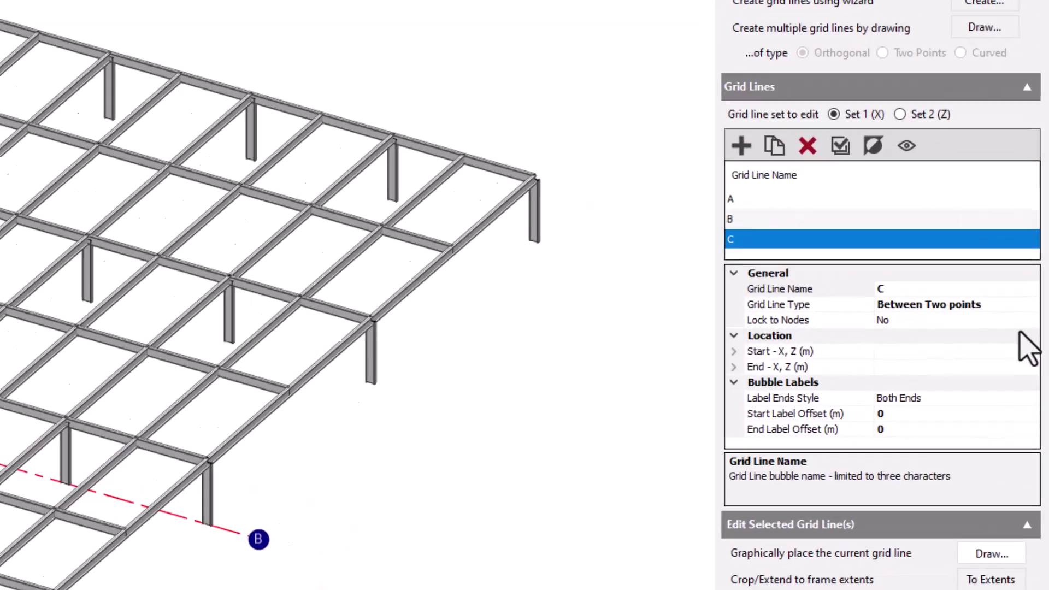
left_click(1037, 326)
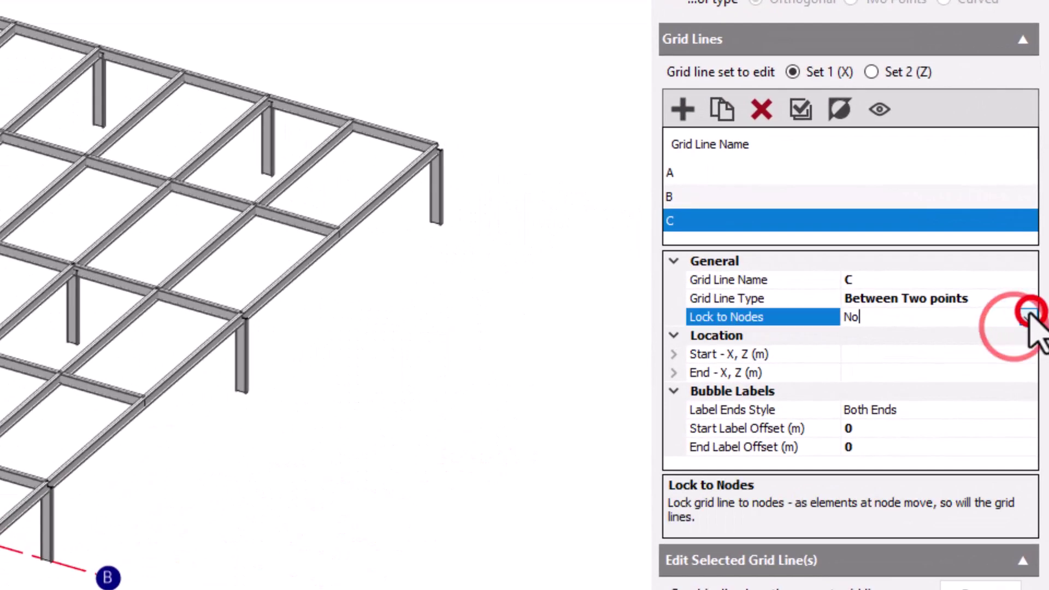
left_click(1031, 317)
left_click(930, 336)
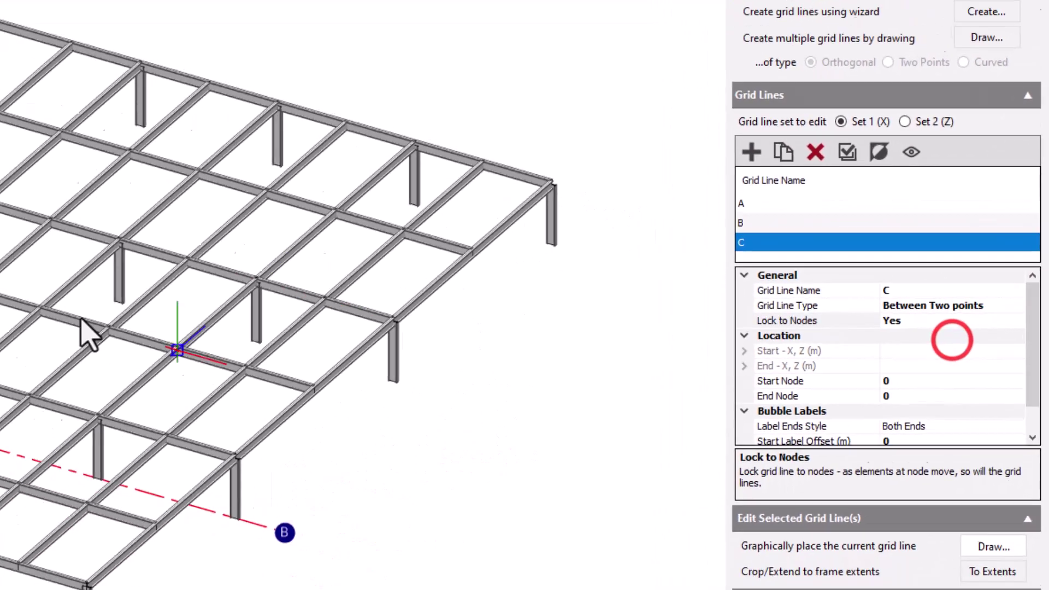
left_click(0, 201)
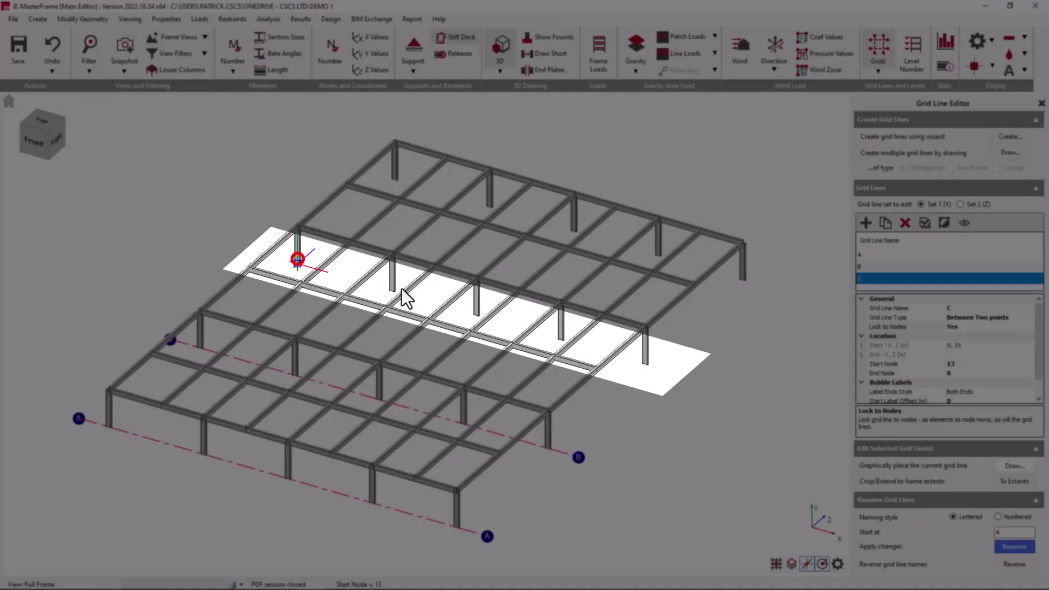
left_click(653, 356)
- Shift the end column bases of the second and third rows by 1 m in Z with Move Entities, and undo the move
left_click(82, 19)
left_click(96, 152)
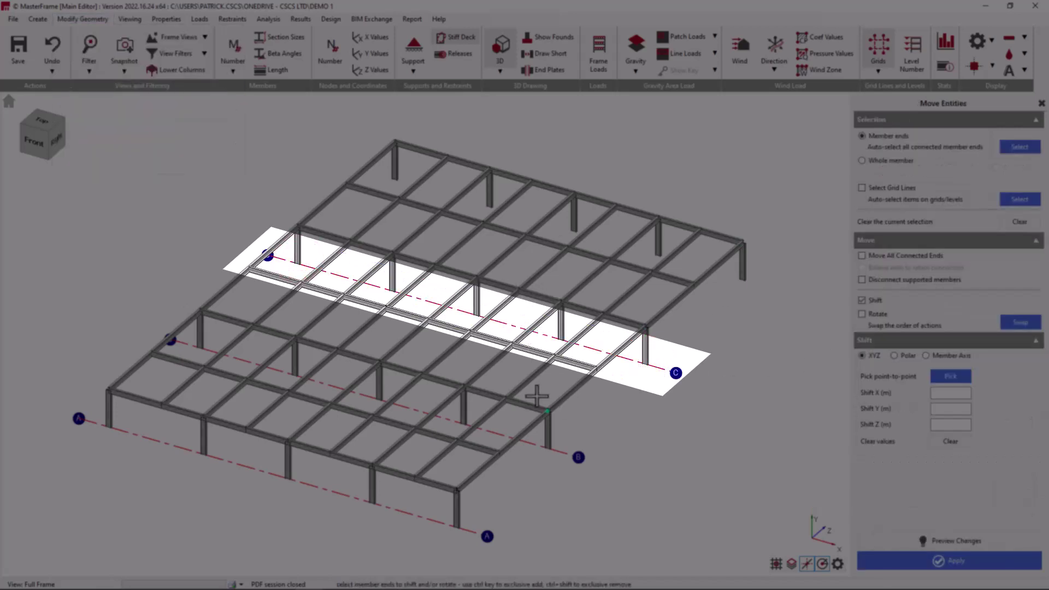
type("1")
left_click(976, 559)
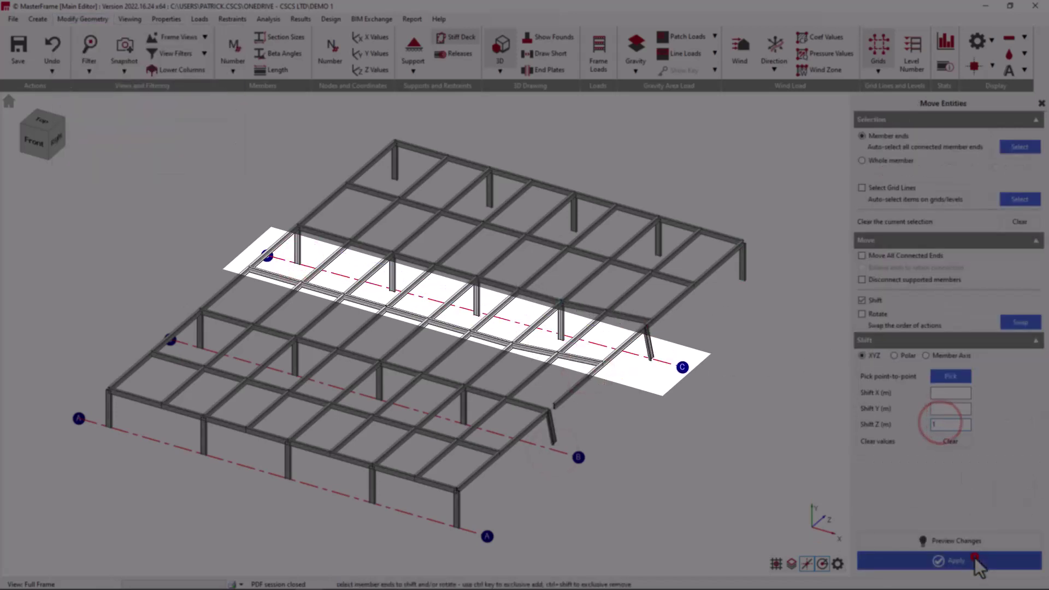
left_click(52, 47)
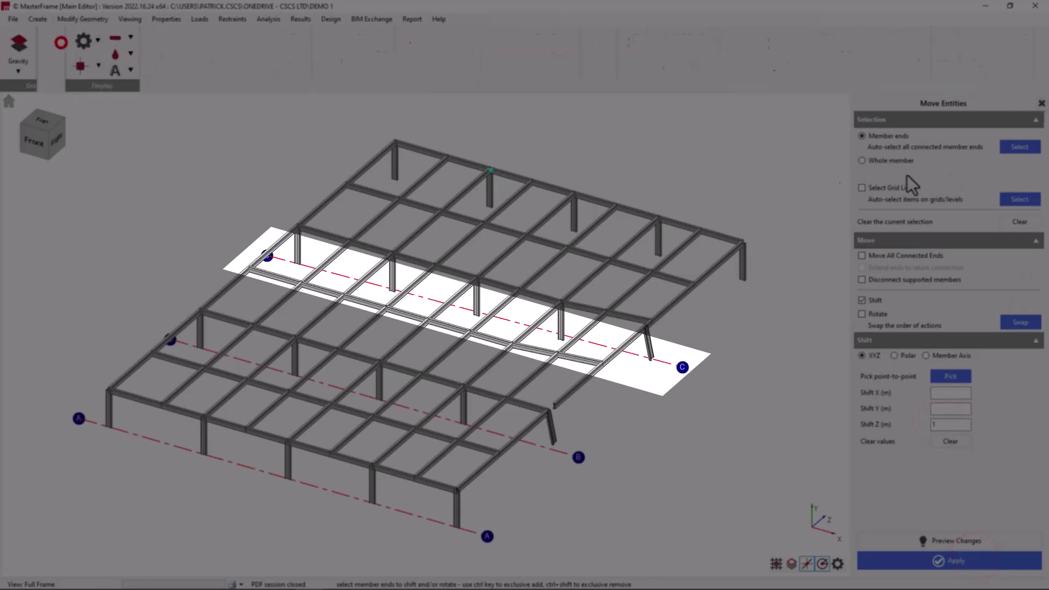
left_click(1041, 103)
- Reopen the Grid Line Editor and add an orthogonal grid line locked to node 18 along the rear column row
left_click(51, 43)
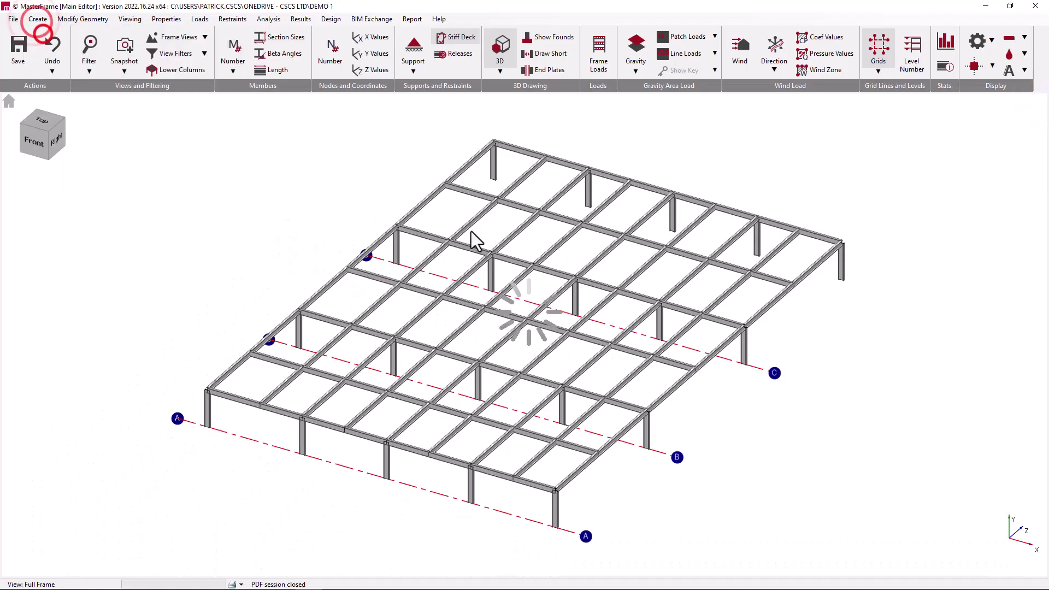
left_click(866, 222)
left_click(1033, 317)
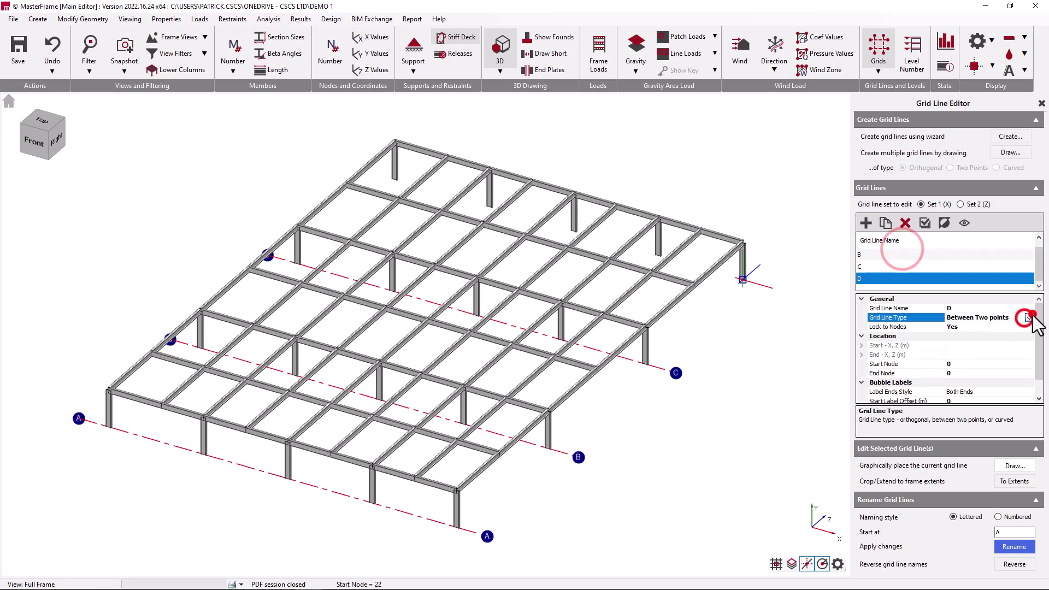
left_click(992, 329)
left_click(402, 178)
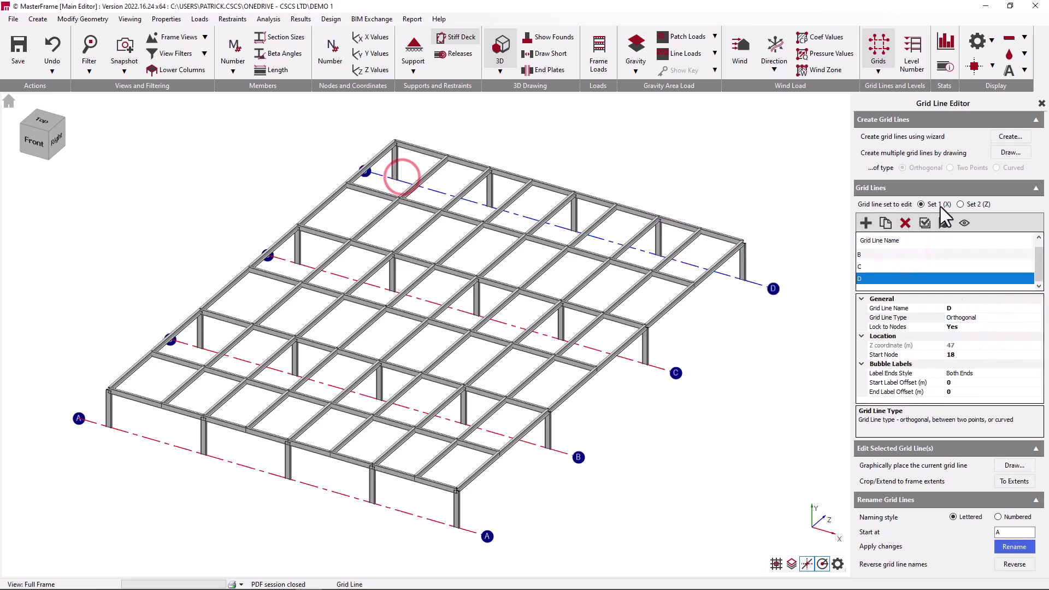
- Add an orthogonal grid line to Set 2 (Z) through the front corner column base at X 0
left_click(960, 204)
left_click(867, 223)
left_click(114, 444)
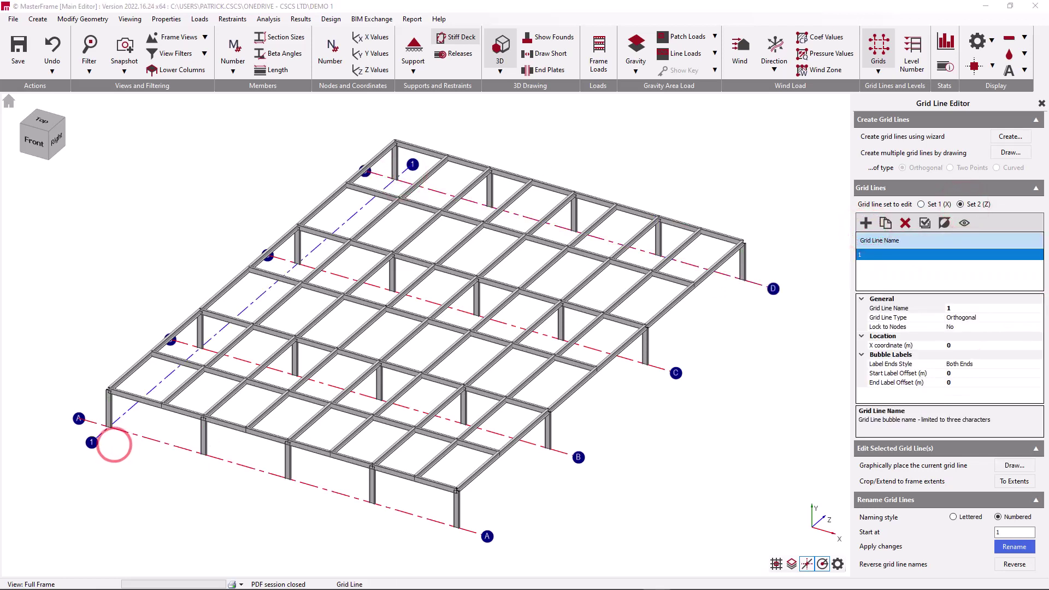
- Draw four more orthogonal Set 2 (Z) grid lines through the remaining front-row column bases, ending at X 33, and close the Grid Line Editor
left_click(1010, 153)
left_click(206, 460)
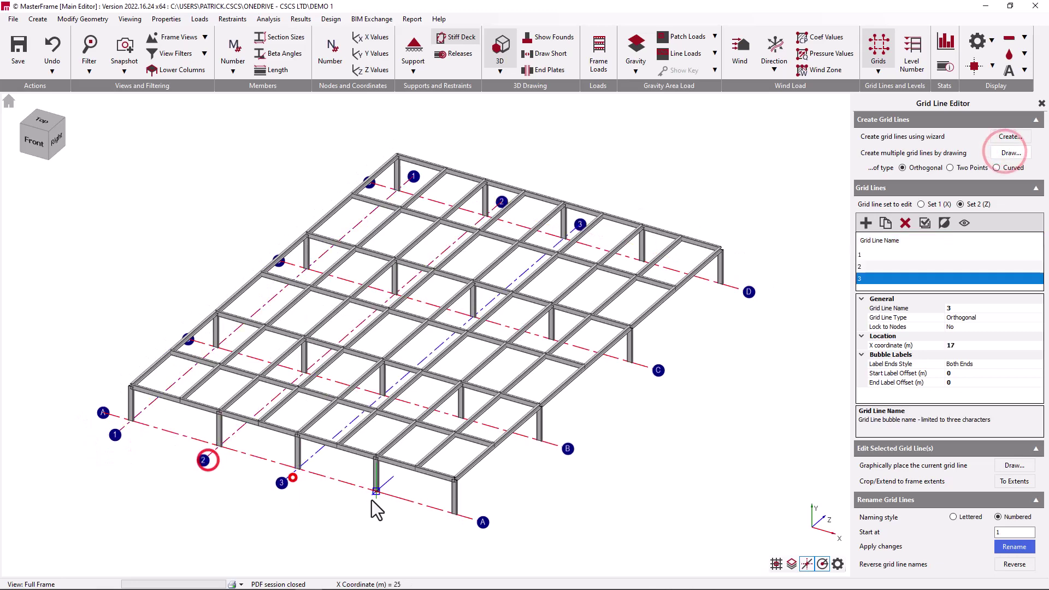
left_click(293, 481)
left_click(371, 499)
left_click(454, 516)
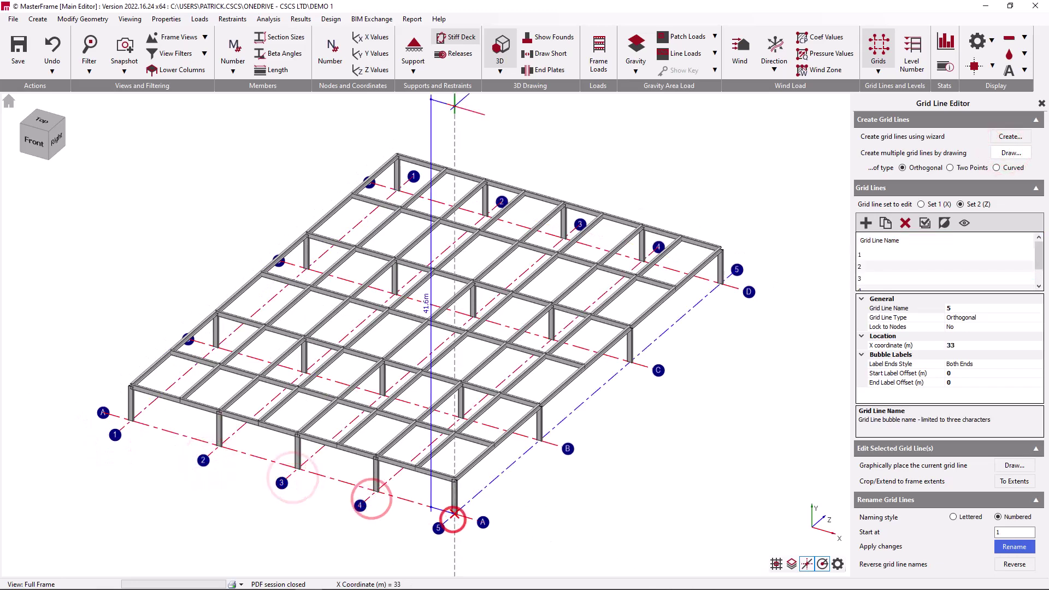
left_click(1041, 104)
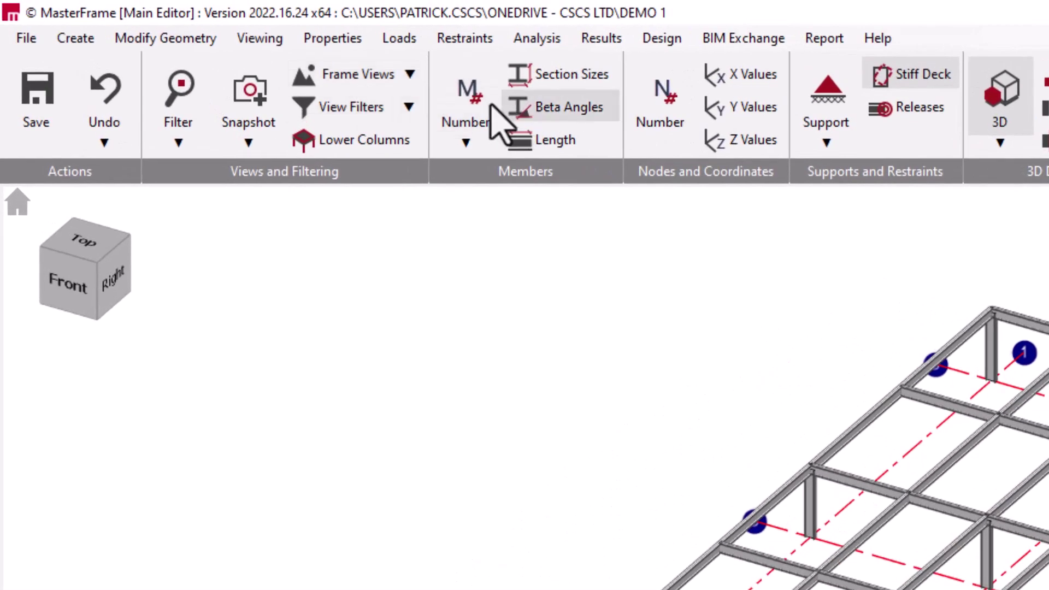
- Display the frame views for Grid Line A - A and Grid Line B - B, turning the B - B view to an isometric orientation
left_click(321, 58)
scroll(410, 215, "down", 2)
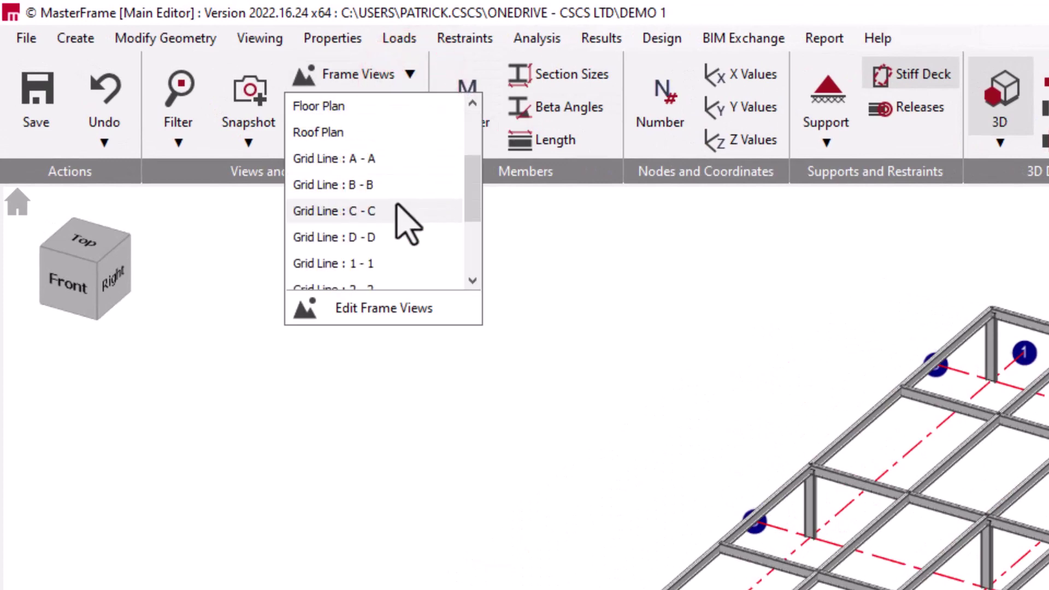
left_click(407, 159)
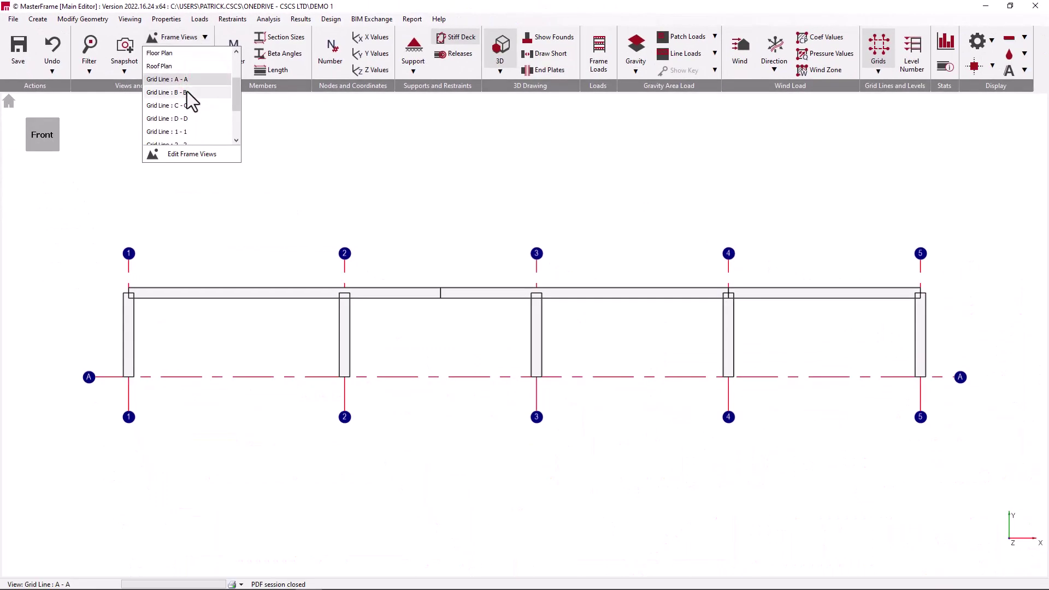
left_click(293, 145)
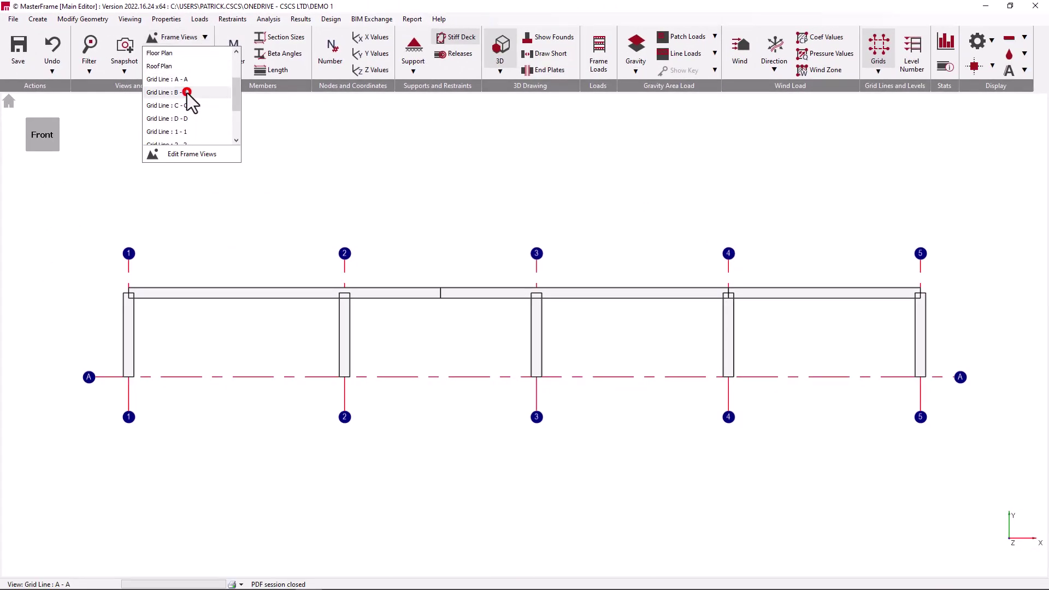
left_click(205, 37)
left_click(58, 125)
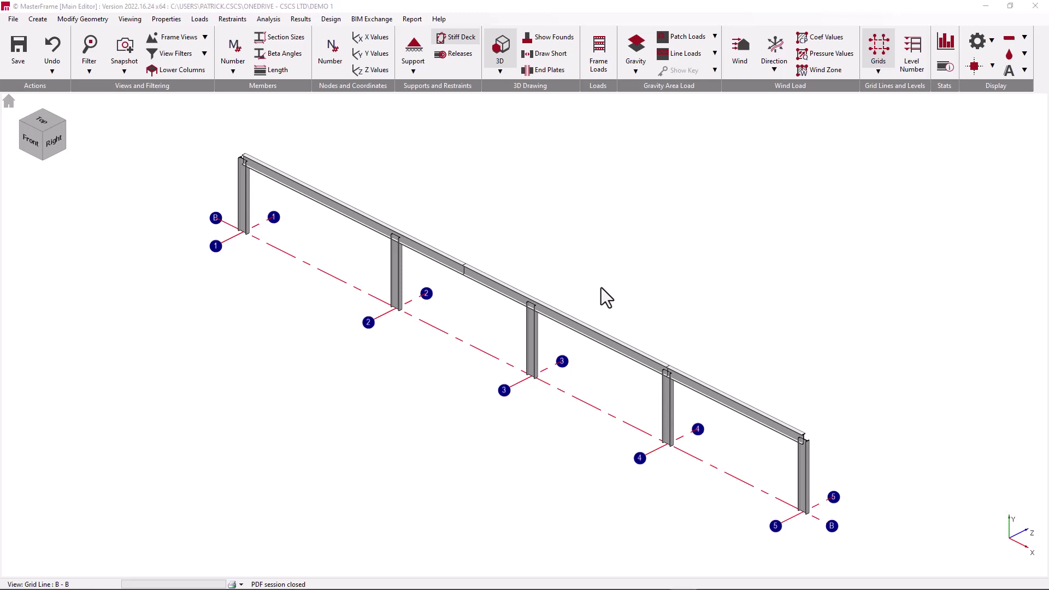
- Display the frame views for Grid Line C - C and Grid Line 1 - 1, turning the 1 - 1 view to an isometric orientation
left_click(205, 37)
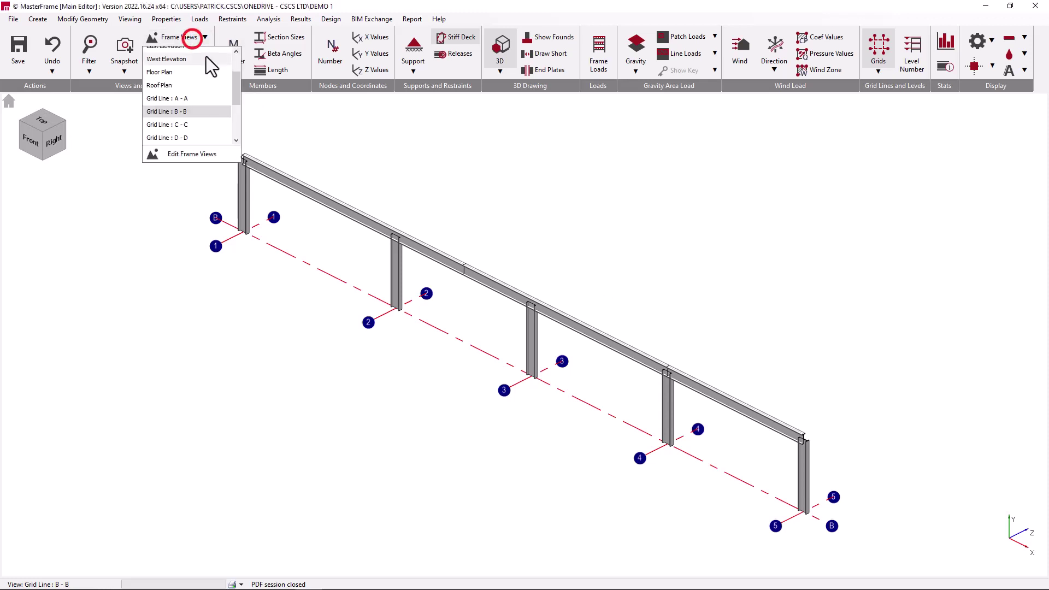
left_click(203, 125)
left_click_drag(236, 98, 234, 103)
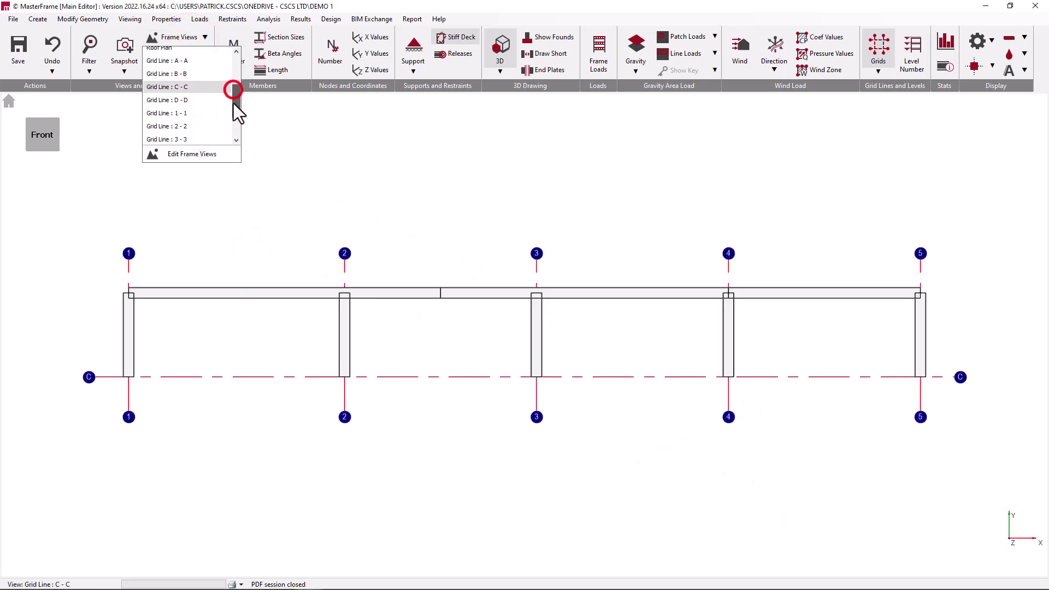
left_click(212, 104)
left_click(57, 121)
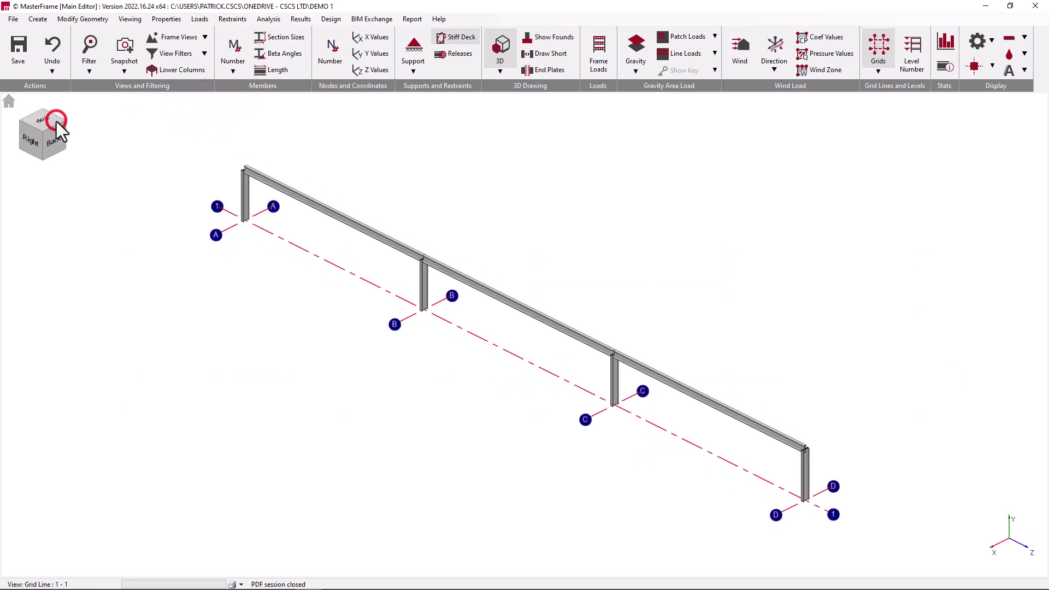
- Display the frame view for Grid Line 2 - 2 and examine it from different isometric orientations
left_click(192, 36)
left_click(194, 127)
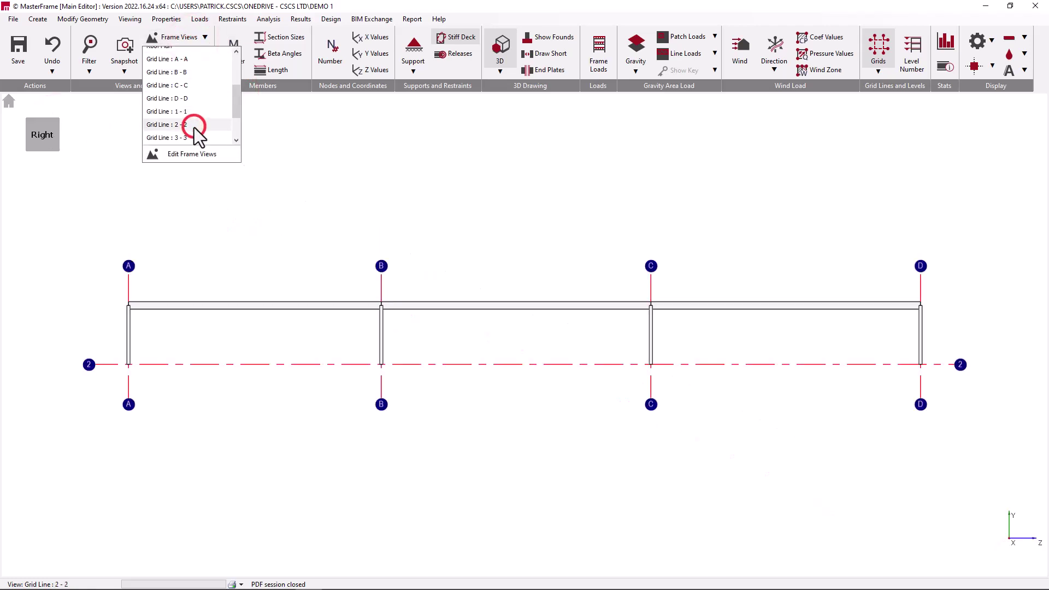
left_click(54, 121)
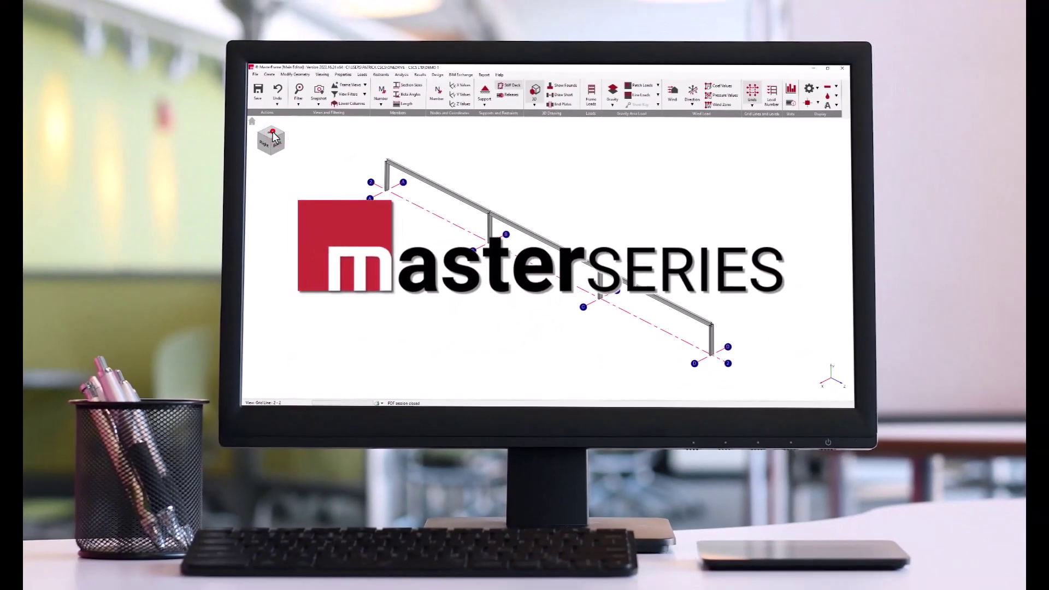
left_click(275, 136)
left_click(265, 146)
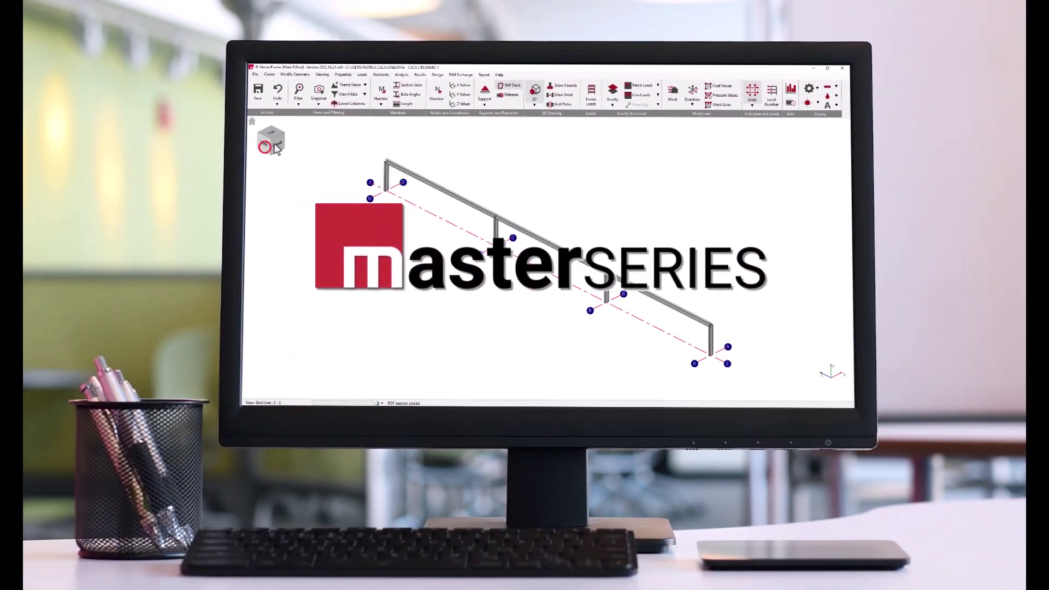